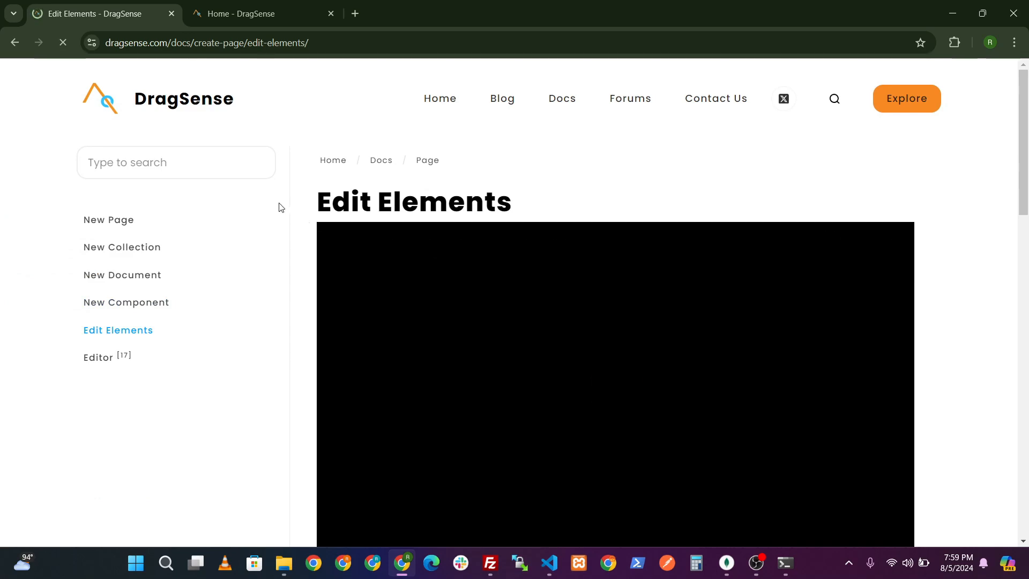
# Step: Read the Access the Editor instructions in the Edit Elements documentation
pyautogui.scroll(-7, 282, 214)
pyautogui.moveTo(395, 241); pyautogui.dragTo(547, 241)
pyautogui.doubleClick(521, 247)
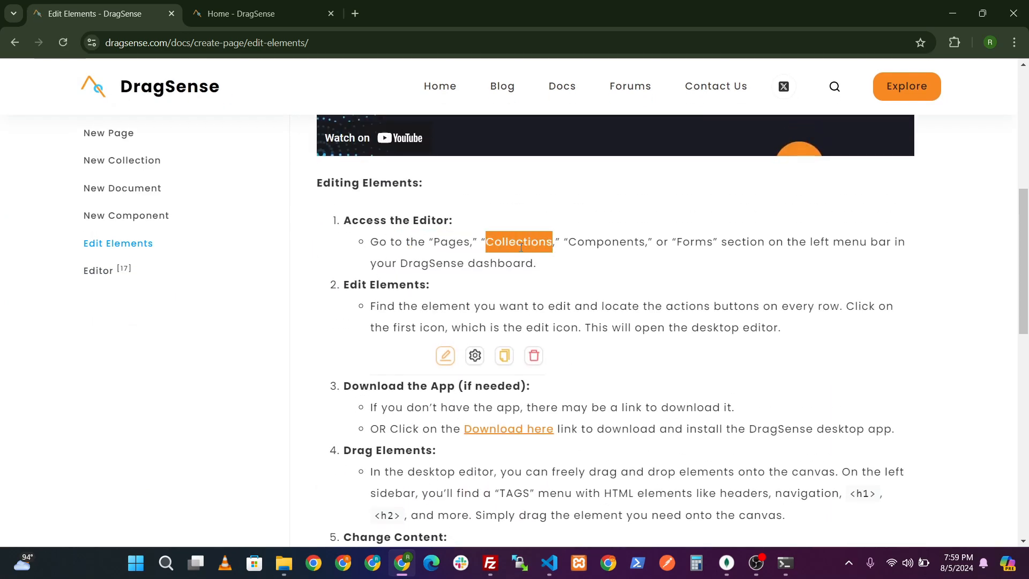
pyautogui.click(528, 262)
# Step: Enter the DragSense app from its home page and open the project's Collections list
pyautogui.click(273, 14)
pyautogui.click(896, 89)
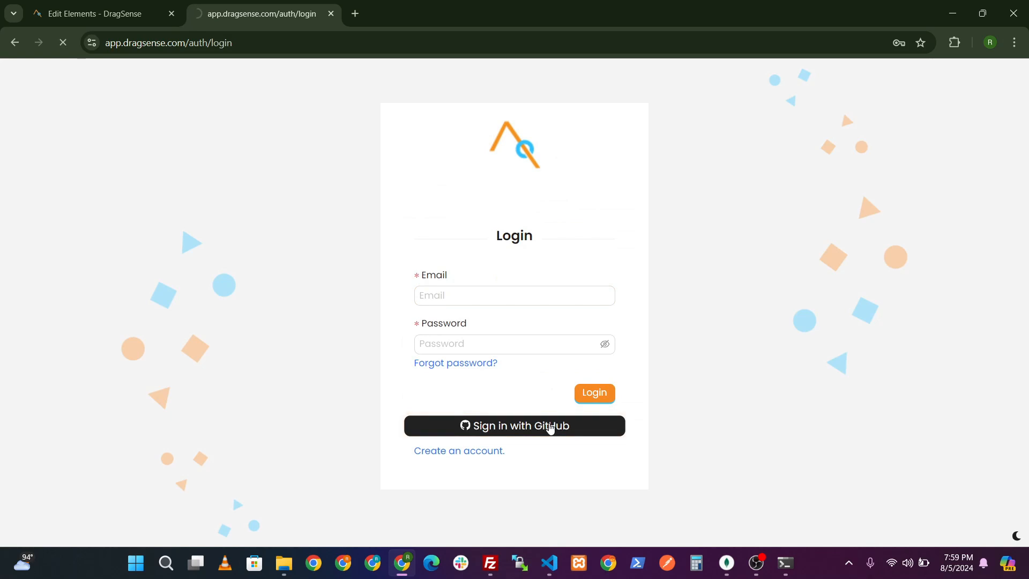
pyautogui.click(312, 201)
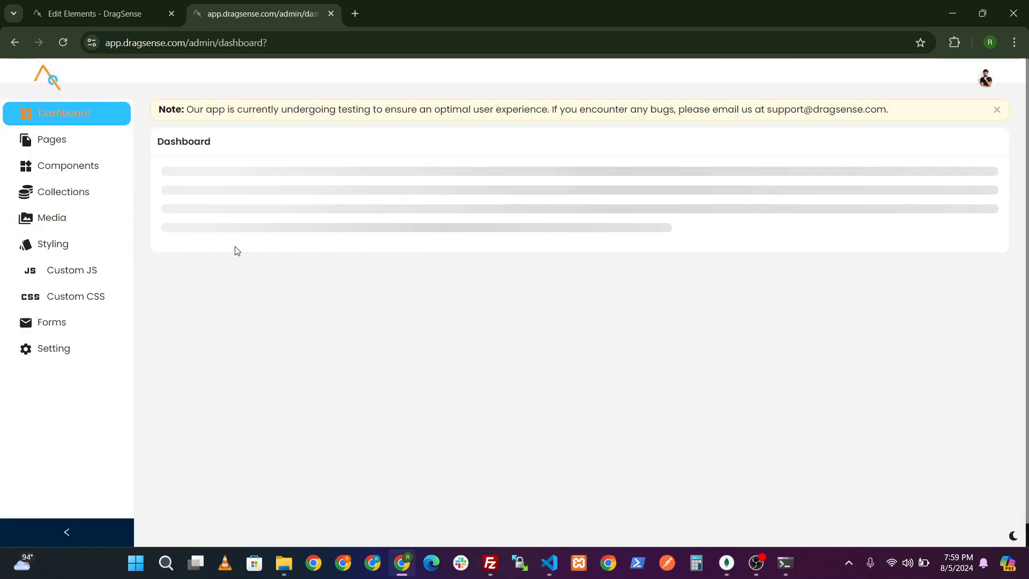
pyautogui.click(69, 190)
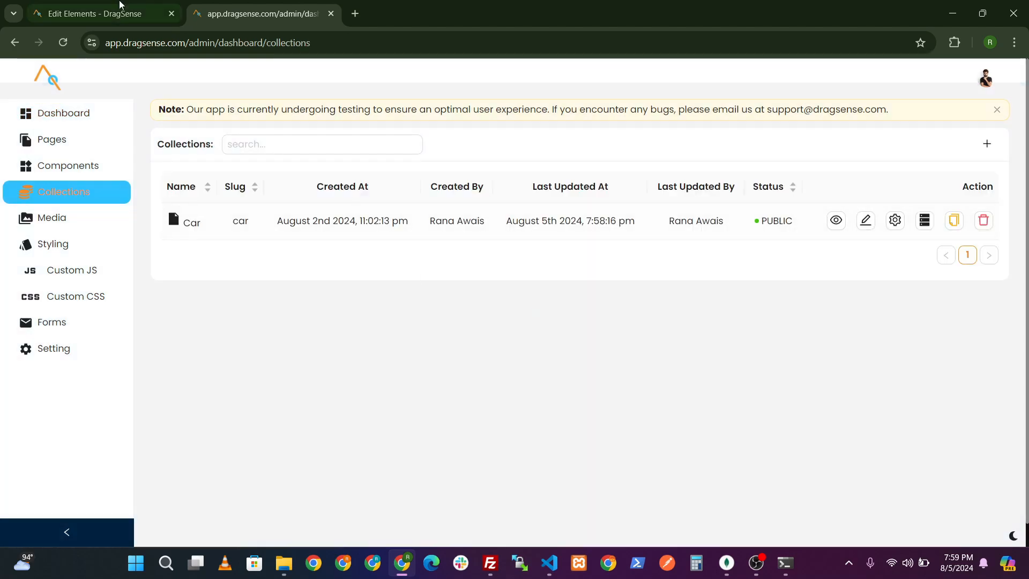
# Step: Check the documentation's editing instructions, then open the Car collection for editing in the Autocode desktop editor
pyautogui.click(121, 6)
pyautogui.scroll(-1, 479, 284)
pyautogui.moveTo(344, 219); pyautogui.dragTo(443, 221)
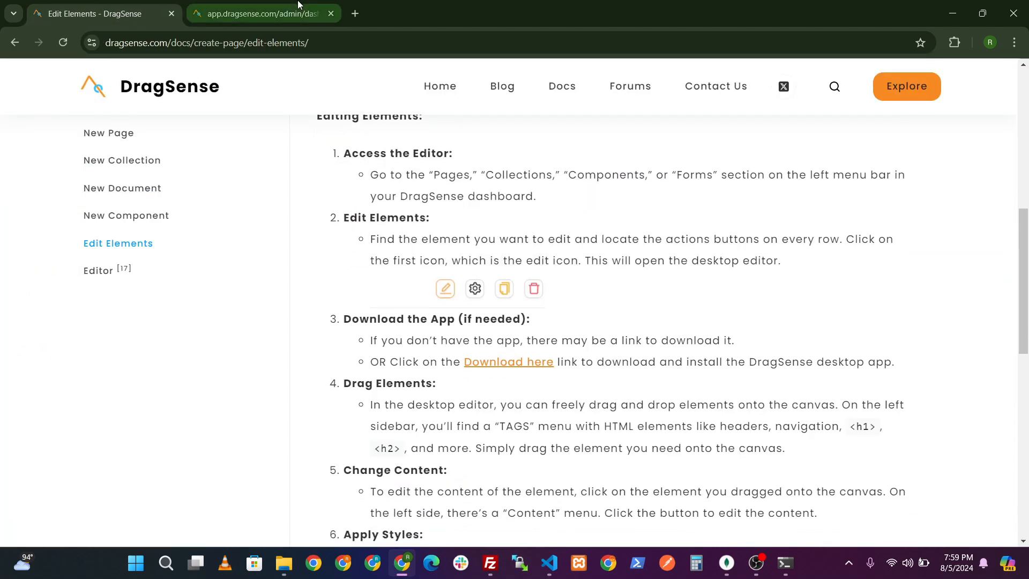
pyautogui.click(262, 13)
pyautogui.click(865, 227)
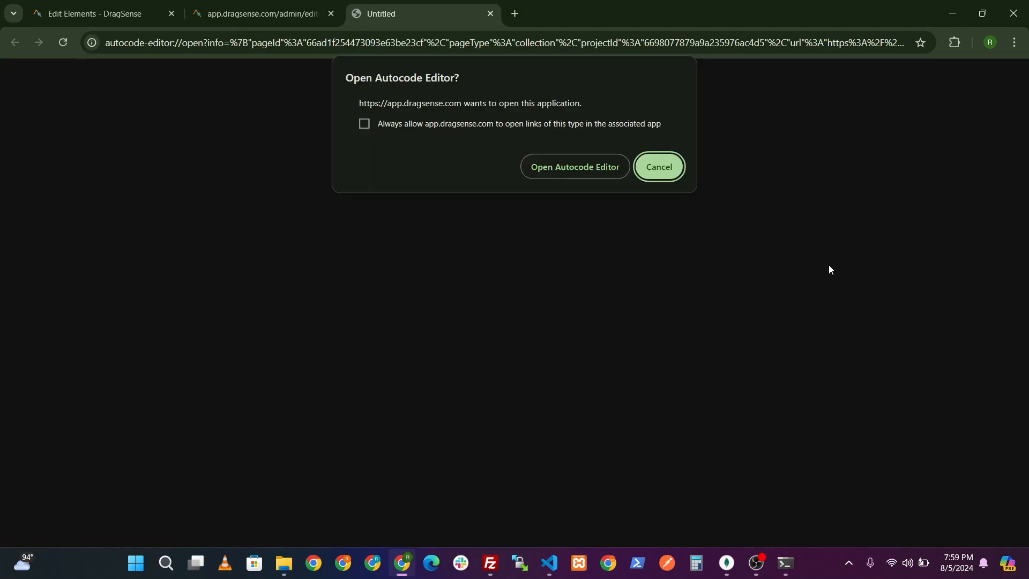
pyautogui.click(602, 176)
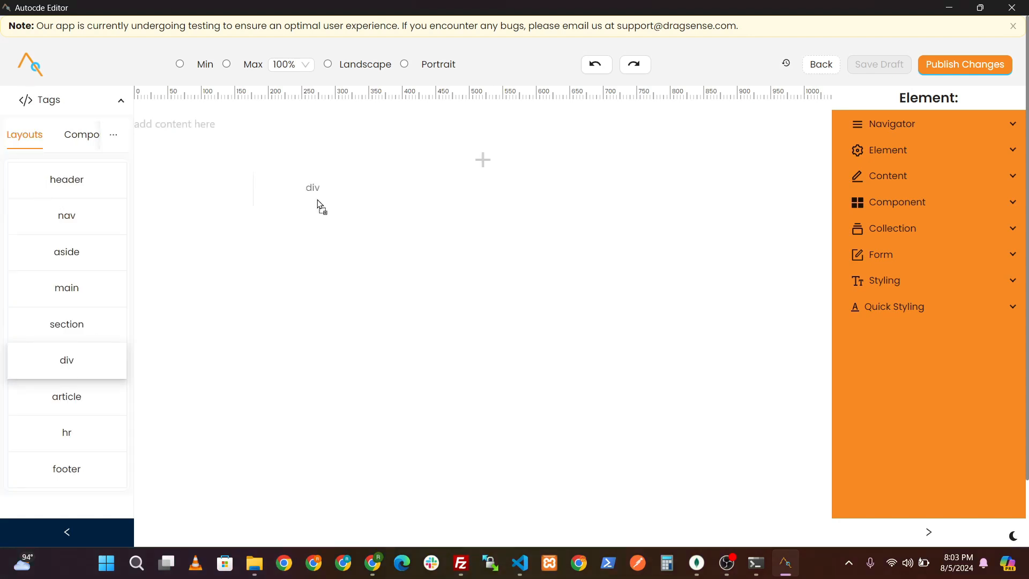
# Step: Add a div to the empty canvas and name it Main
pyautogui.moveTo(319, 204); pyautogui.dragTo(377, 131)
pyautogui.click(234, 127)
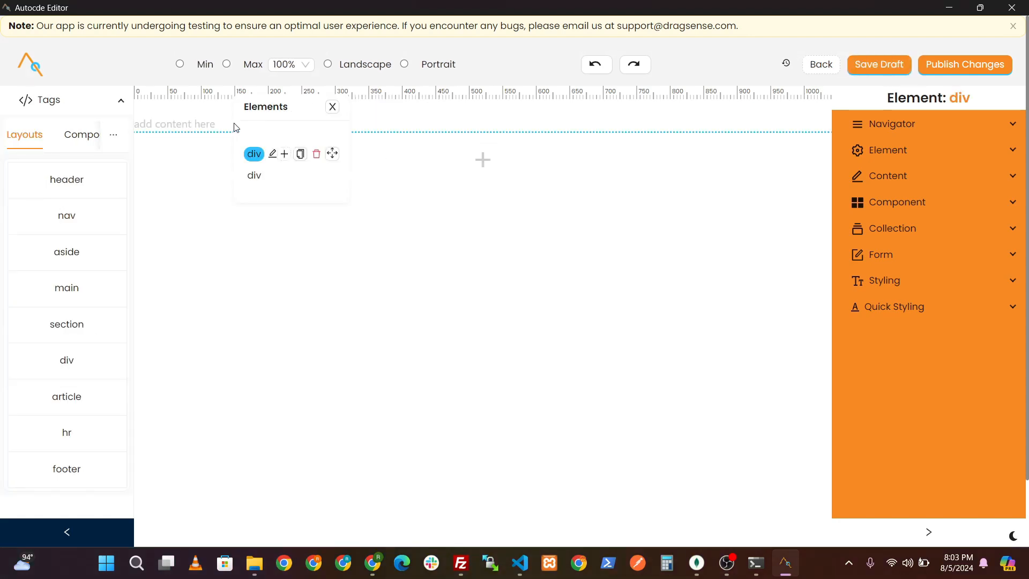
pyautogui.click(272, 154)
pyautogui.click(283, 217)
pyautogui.write('Main')
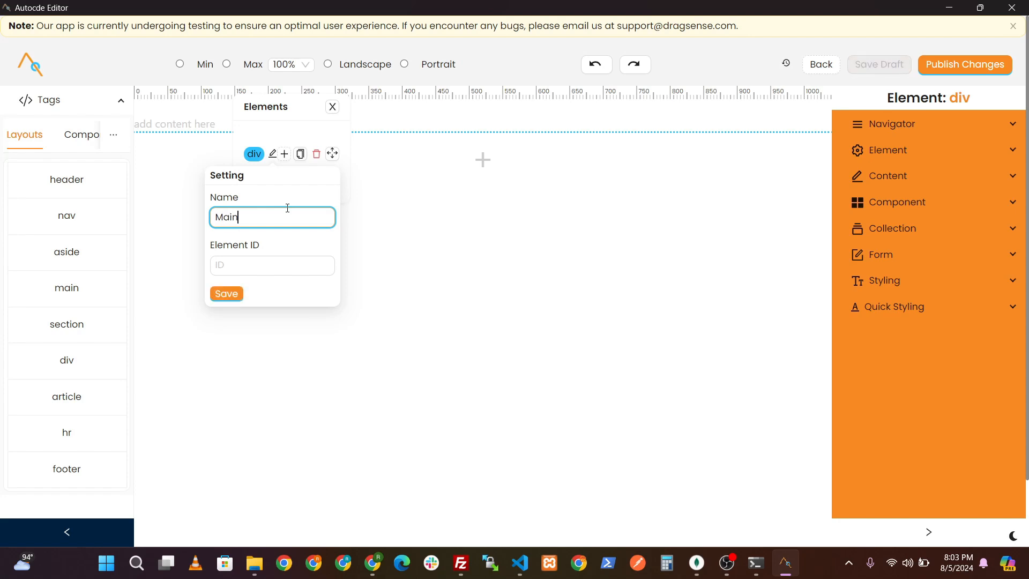
pyautogui.click(222, 294)
pyautogui.click(332, 107)
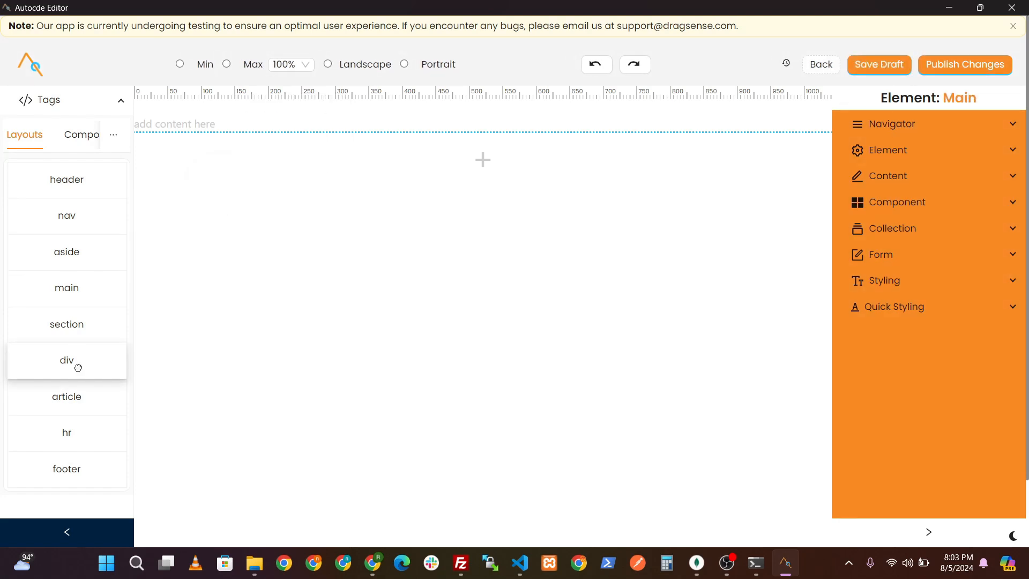
# Step: Add a div inside the Main element and name it ContentArea
pyautogui.moveTo(75, 365); pyautogui.dragTo(308, 138)
pyautogui.click(223, 128)
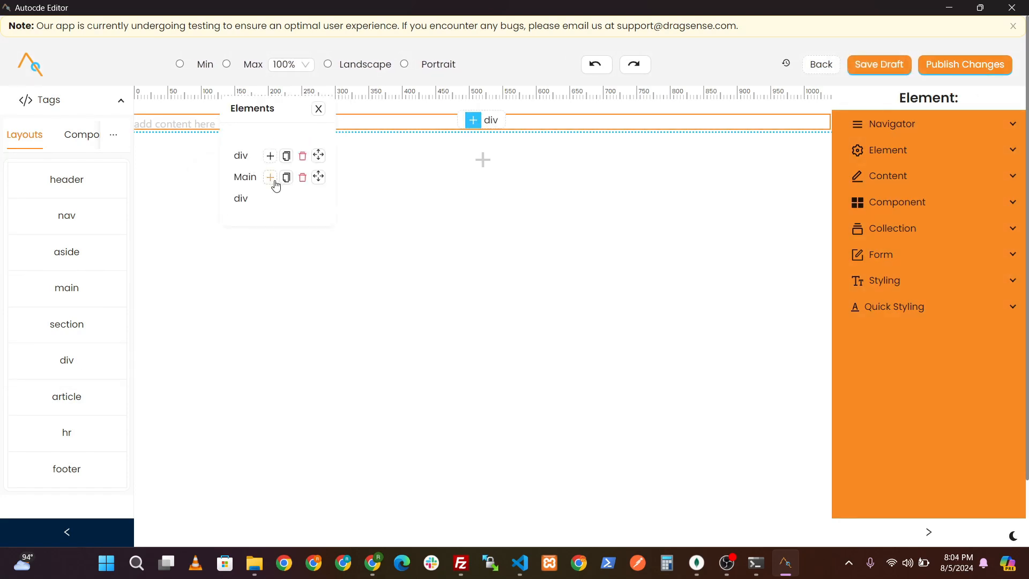
pyautogui.click(244, 156)
pyautogui.click(260, 156)
pyautogui.click(246, 219)
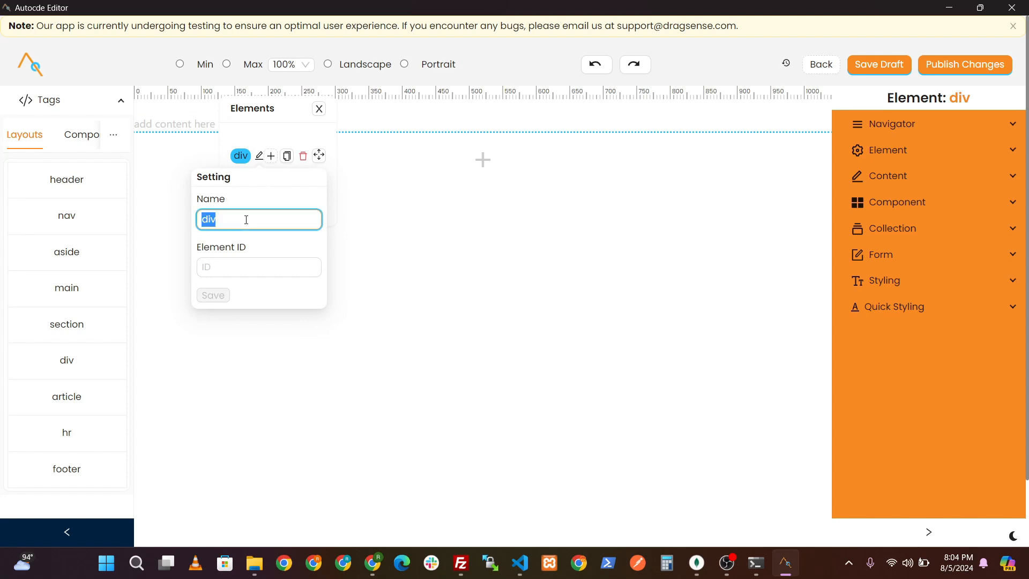
pyautogui.write('ContentArea')
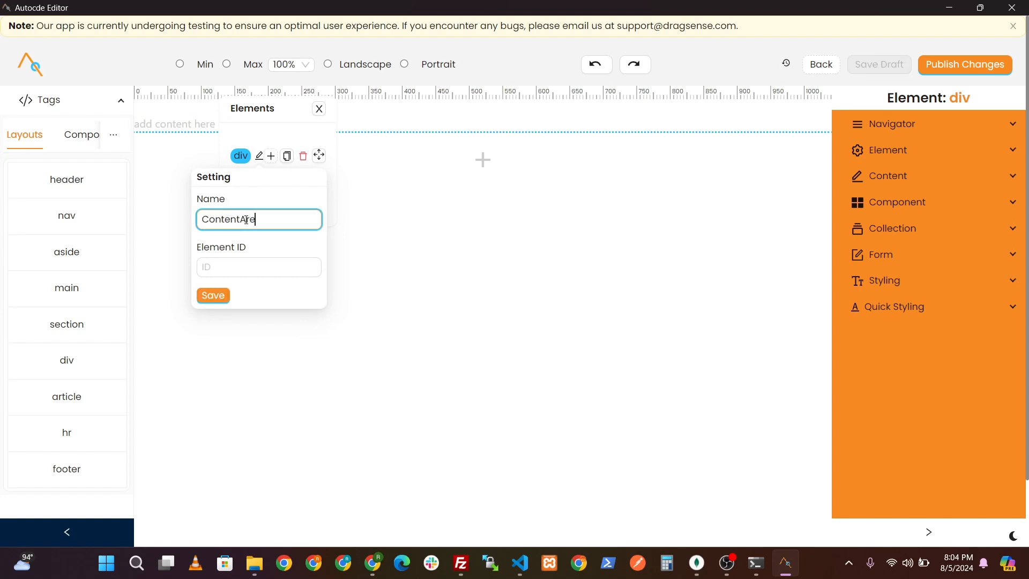
pyautogui.click(213, 298)
pyautogui.click(319, 110)
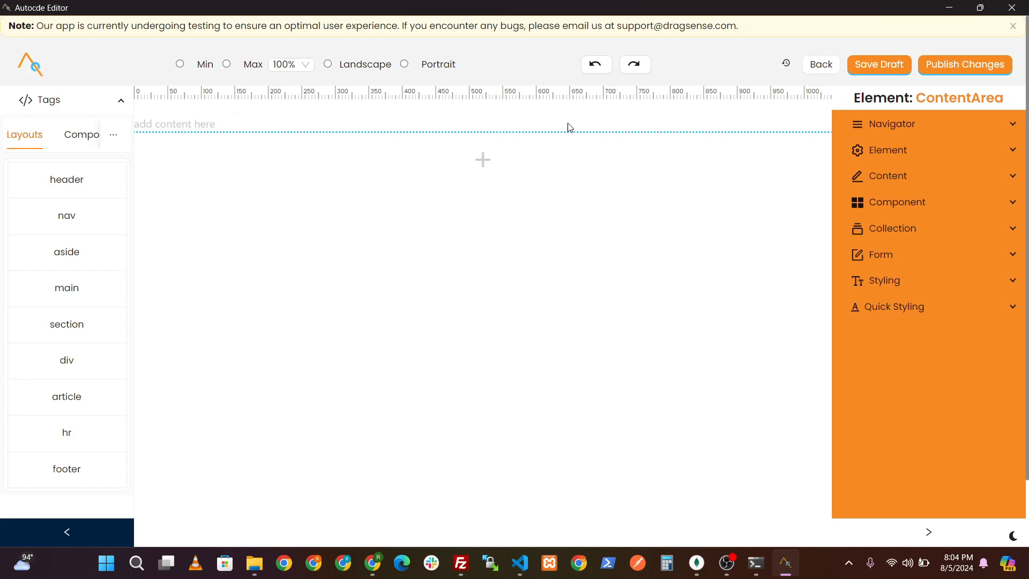
# Step: Add a div inside ContentArea and name it Content
pyautogui.moveTo(82, 358); pyautogui.dragTo(273, 125)
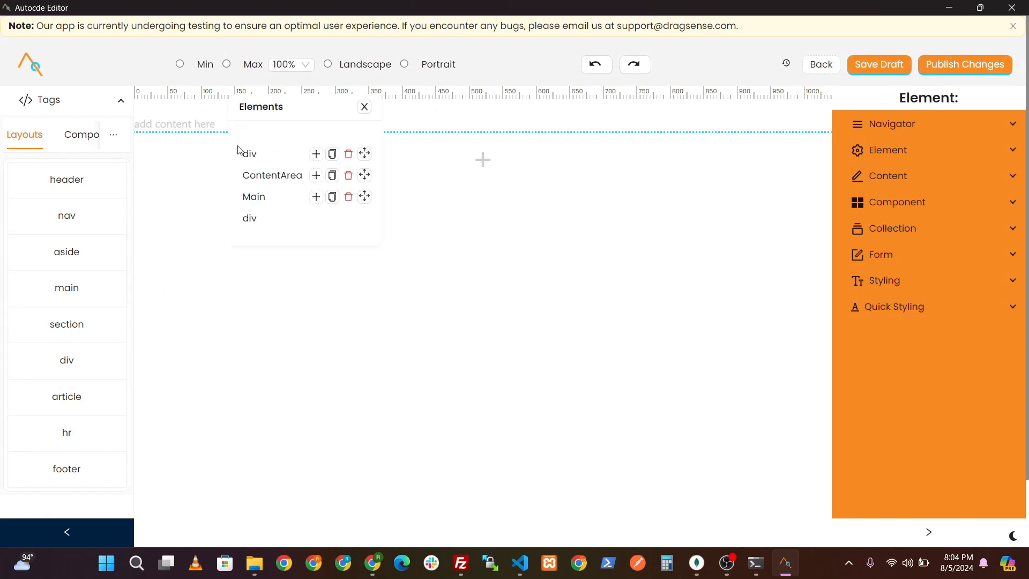
pyautogui.click(322, 176)
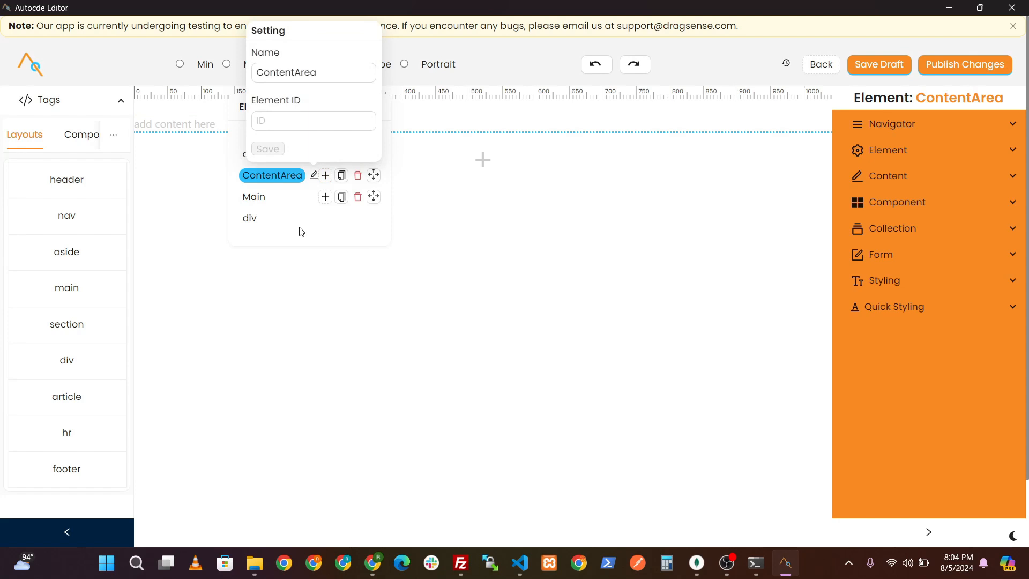
pyautogui.doubleClick(289, 73)
pyautogui.click(312, 177)
pyautogui.click(251, 155)
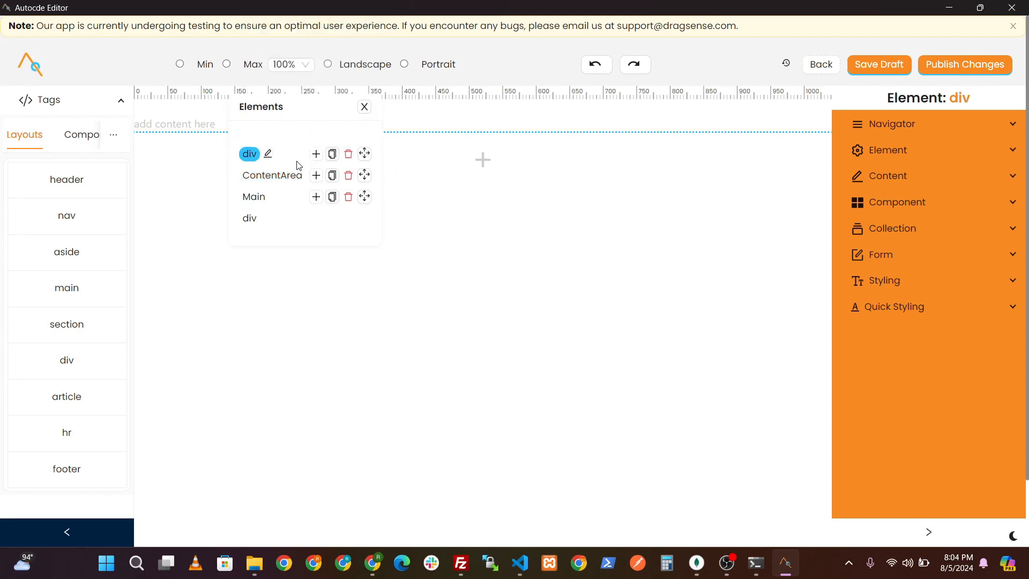
pyautogui.click(270, 154)
pyautogui.doubleClick(253, 211)
pyautogui.write('Content')
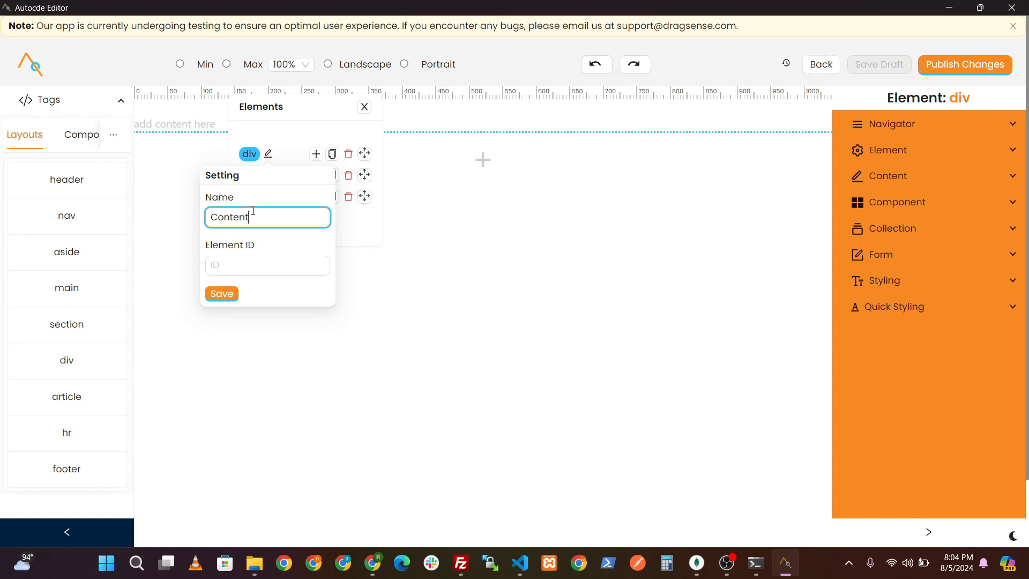
pyautogui.click(224, 302)
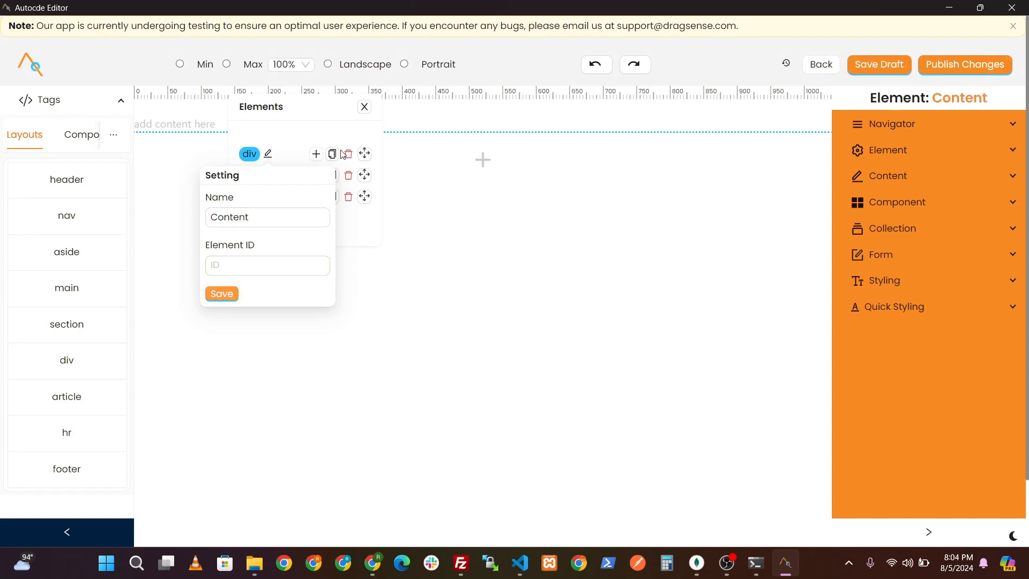
pyautogui.click(363, 109)
# Step: Add a second div inside ContentArea, below Content, and name it Info
pyautogui.moveTo(91, 362); pyautogui.dragTo(420, 179)
pyautogui.click(225, 142)
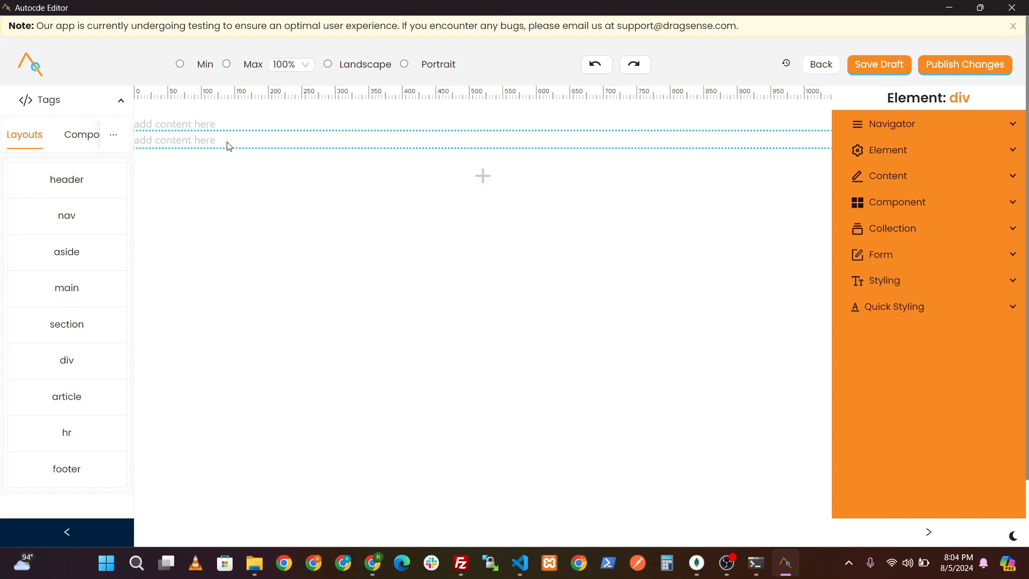
pyautogui.click(267, 171)
pyautogui.click(231, 69)
pyautogui.doubleClick(230, 69)
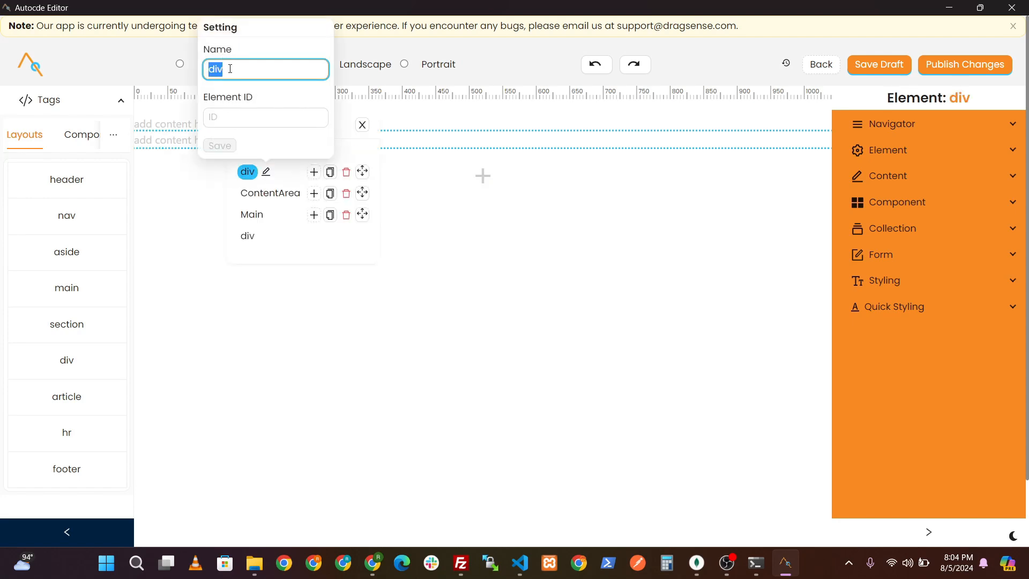
pyautogui.write('inf')
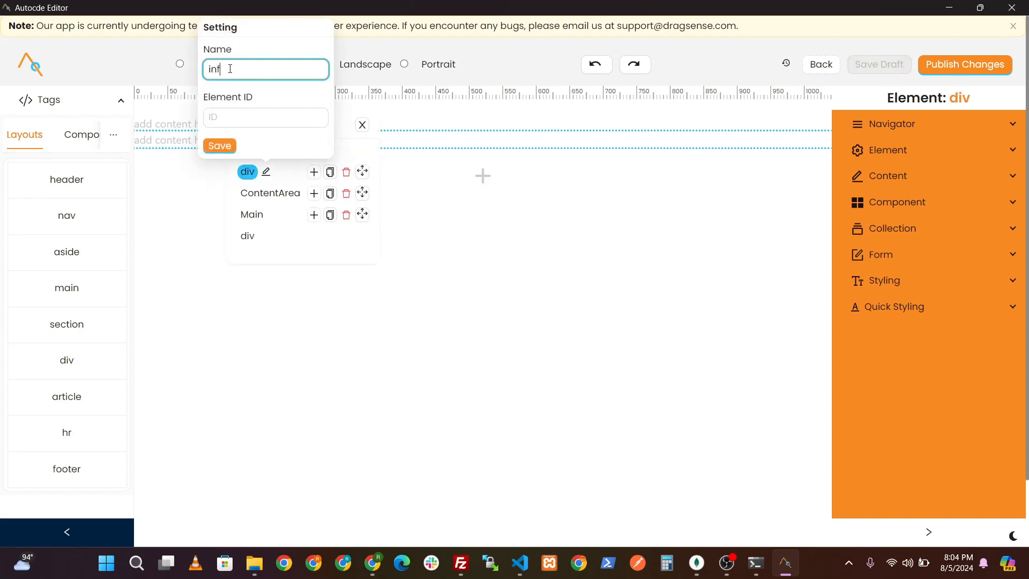
pyautogui.click(221, 145)
# Step: Add a Heading 1 with a paragraph beneath it inside the Content div
pyautogui.click(344, 127)
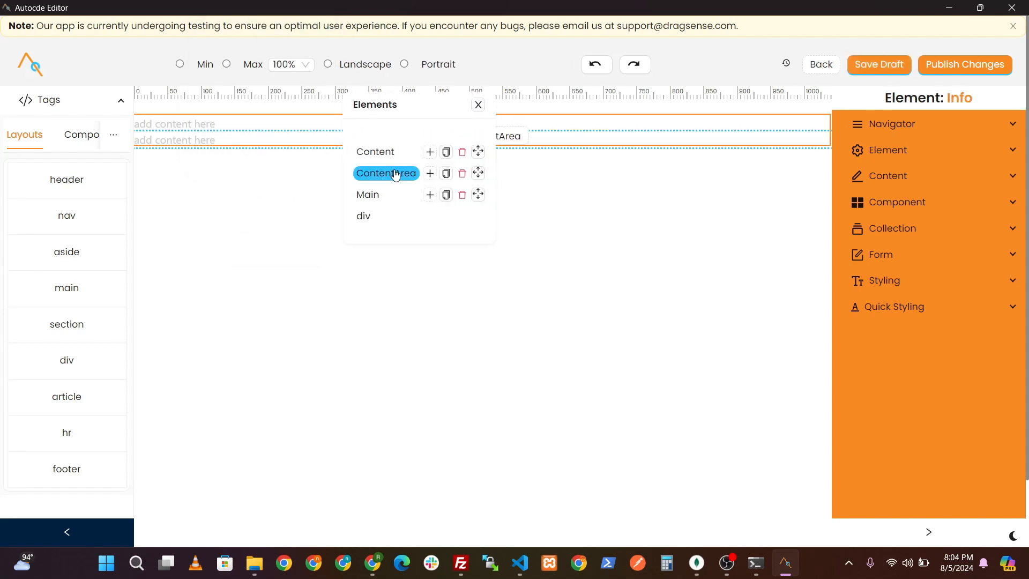
pyautogui.click(396, 171)
pyautogui.click(113, 135)
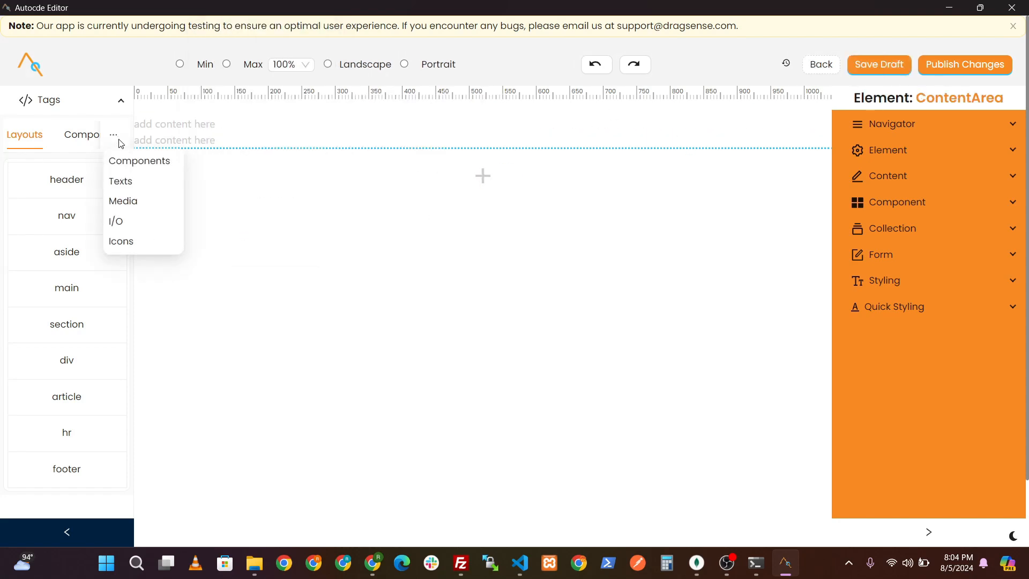
pyautogui.click(118, 179)
pyautogui.moveTo(58, 202); pyautogui.dragTo(218, 131)
pyautogui.scroll(-3, 79, 382)
pyautogui.moveTo(79, 382); pyautogui.dragTo(355, 205)
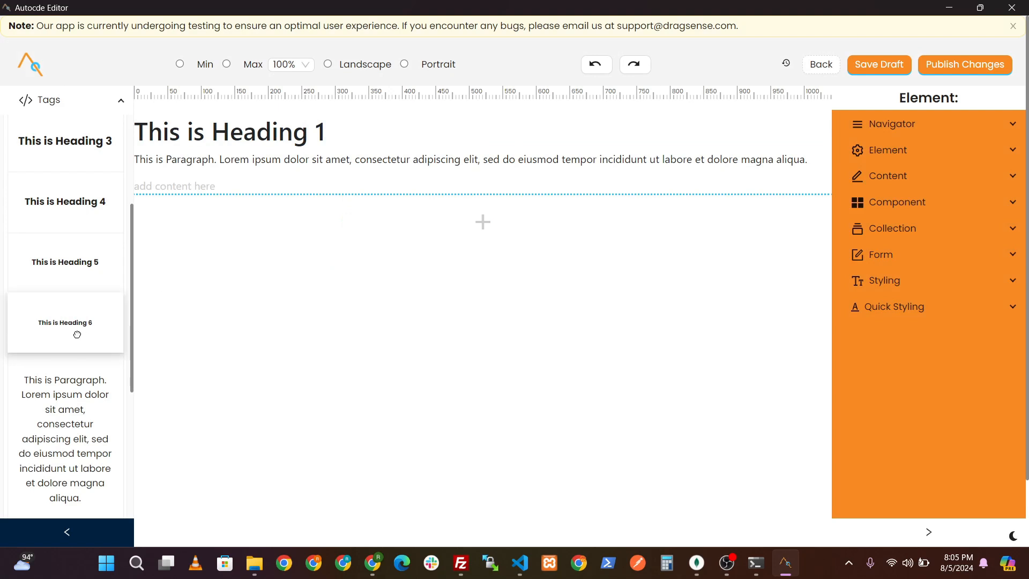
# Step: Place an image element in the empty Info div below the paragraph
pyautogui.scroll(-5, 78, 335)
pyautogui.scroll(6, 81, 269)
pyautogui.scroll(3, 81, 269)
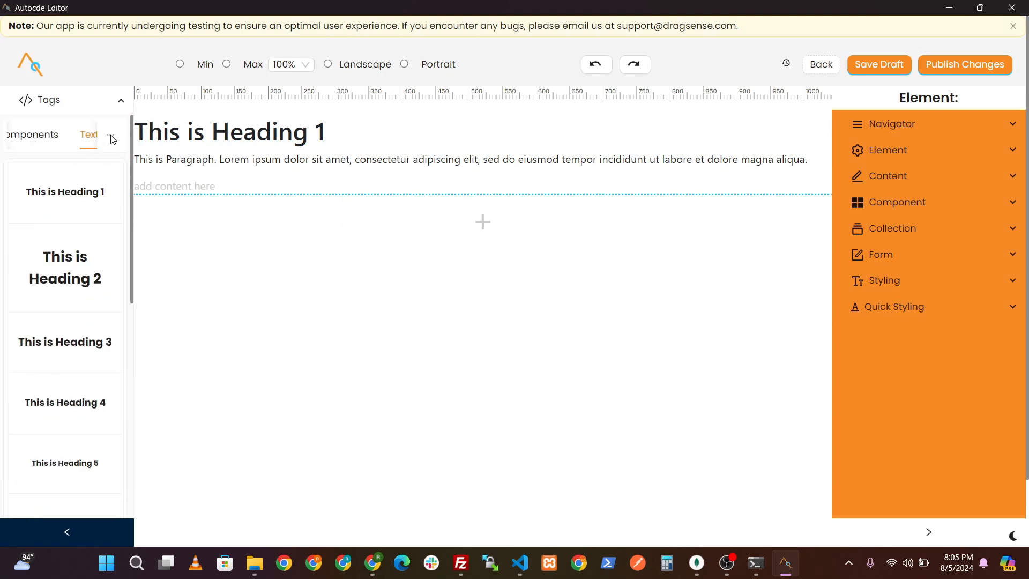
pyautogui.click(113, 135)
pyautogui.click(121, 201)
pyautogui.moveTo(78, 234); pyautogui.dragTo(230, 188)
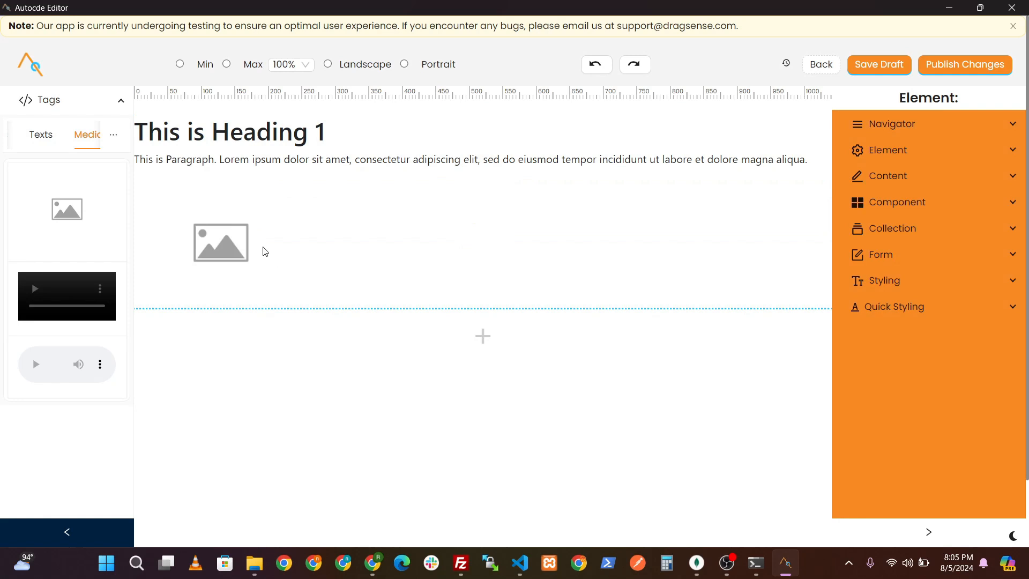
# Step: Add a Heading 4 followed by a paragraph below the image in the Info div
pyautogui.click(31, 144)
pyautogui.scroll(-8, 66, 349)
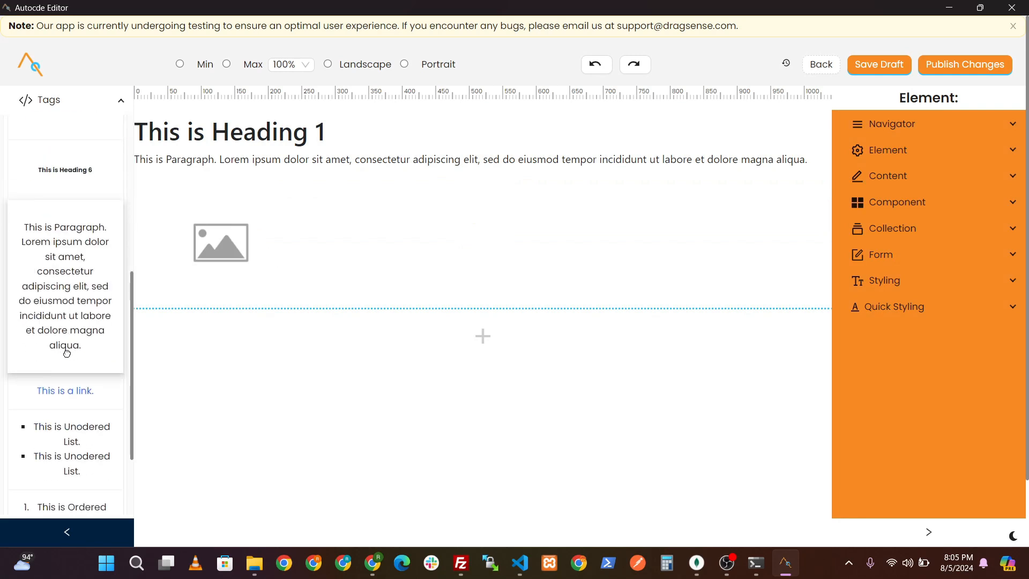
pyautogui.scroll(5, 66, 354)
pyautogui.scroll(1, 66, 354)
pyautogui.moveTo(73, 270); pyautogui.dragTo(341, 278)
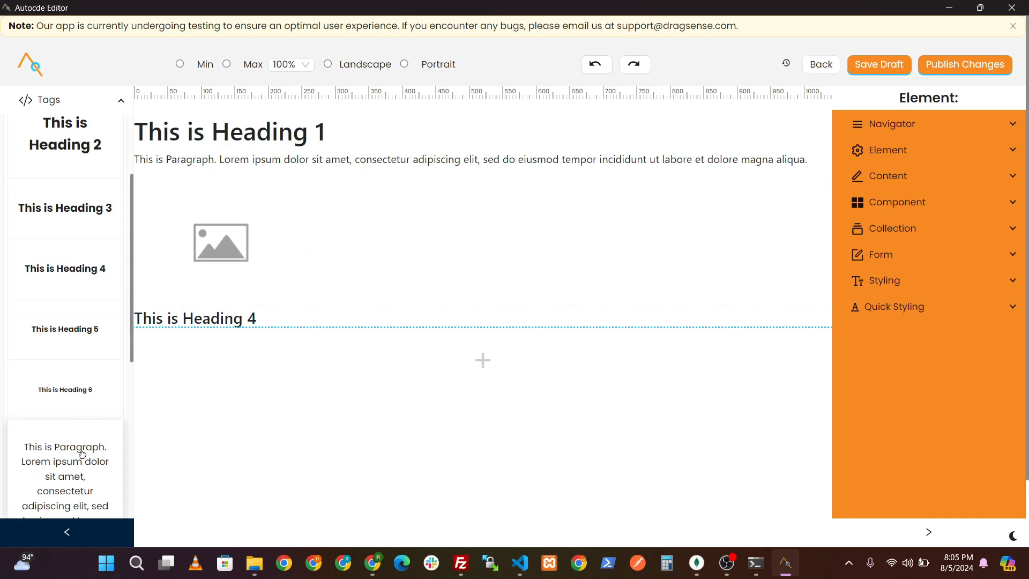
pyautogui.moveTo(82, 455); pyautogui.dragTo(430, 300)
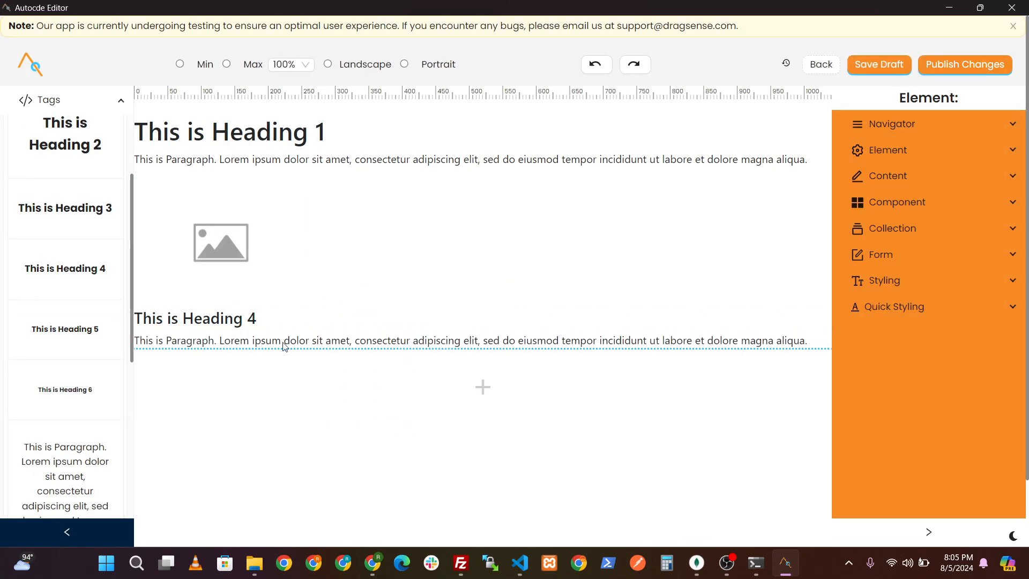
# Step: Add two more Heading 4 and paragraph pairs at the end of the Info div
pyautogui.scroll(-1, 83, 322)
pyautogui.moveTo(94, 211); pyautogui.dragTo(425, 252)
pyautogui.moveTo(65, 440); pyautogui.dragTo(196, 370)
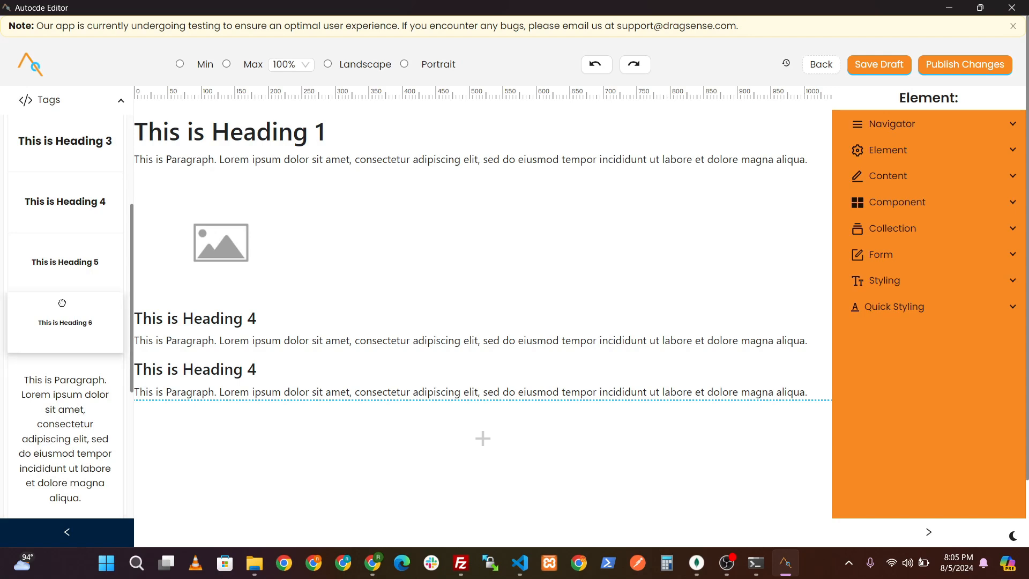
pyautogui.moveTo(67, 227); pyautogui.dragTo(307, 307)
pyautogui.moveTo(65, 439); pyautogui.dragTo(284, 264)
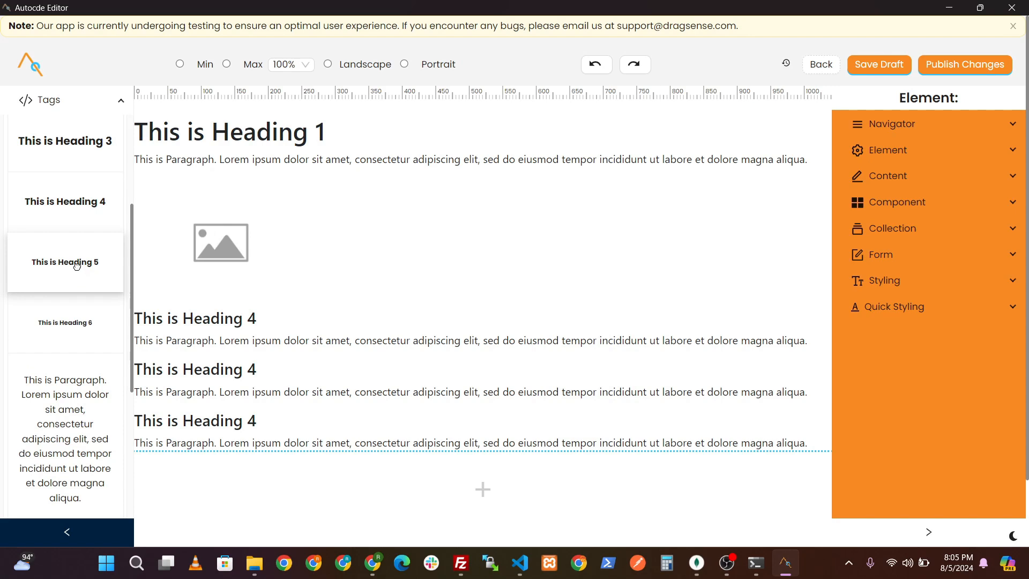
# Step: Add three Heading 5 and paragraph pairs beneath the Heading 1 paragraph in the Content div
pyautogui.moveTo(76, 266); pyautogui.dragTo(602, 217)
pyautogui.moveTo(65, 434); pyautogui.dragTo(413, 176)
pyautogui.moveTo(37, 268); pyautogui.dragTo(423, 214)
pyautogui.moveTo(79, 397); pyautogui.dragTo(165, 256)
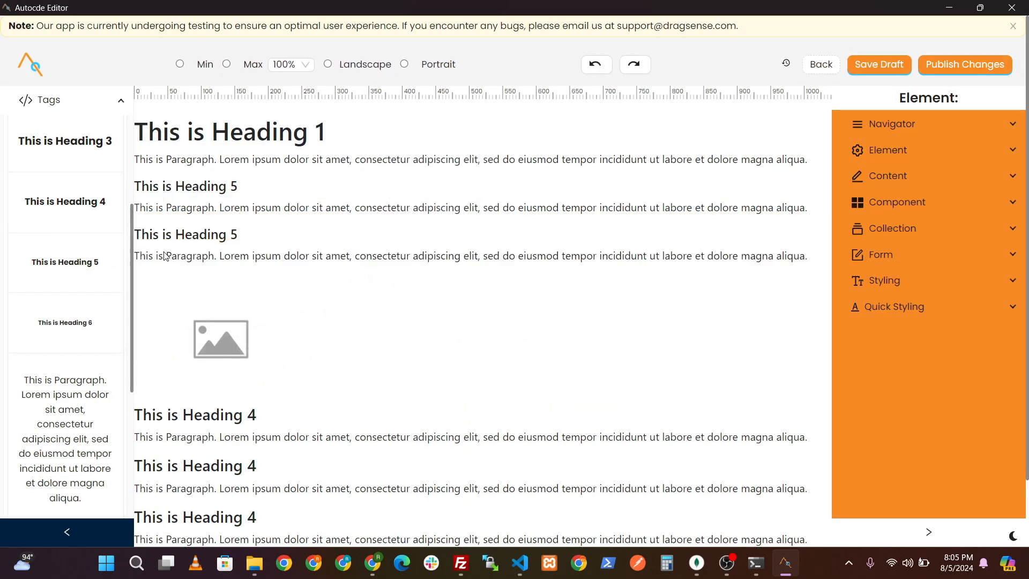
pyautogui.moveTo(83, 267); pyautogui.dragTo(425, 253)
pyautogui.moveTo(72, 387); pyautogui.dragTo(399, 279)
# Step: Set the ContentArea div's display to flex so its two child divs sit side by side
pyautogui.rightClick(467, 140)
pyautogui.click(510, 207)
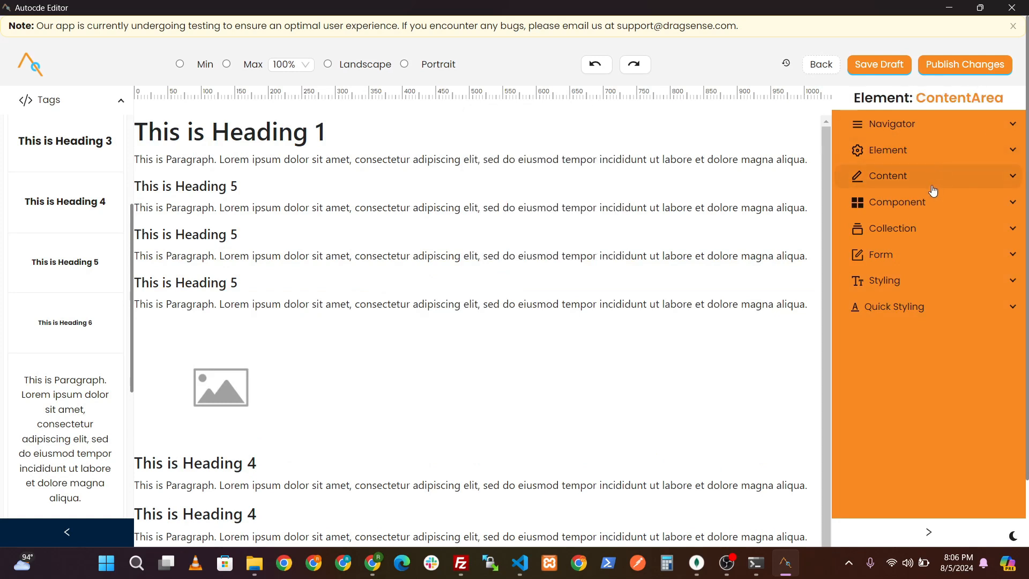
pyautogui.click(931, 291)
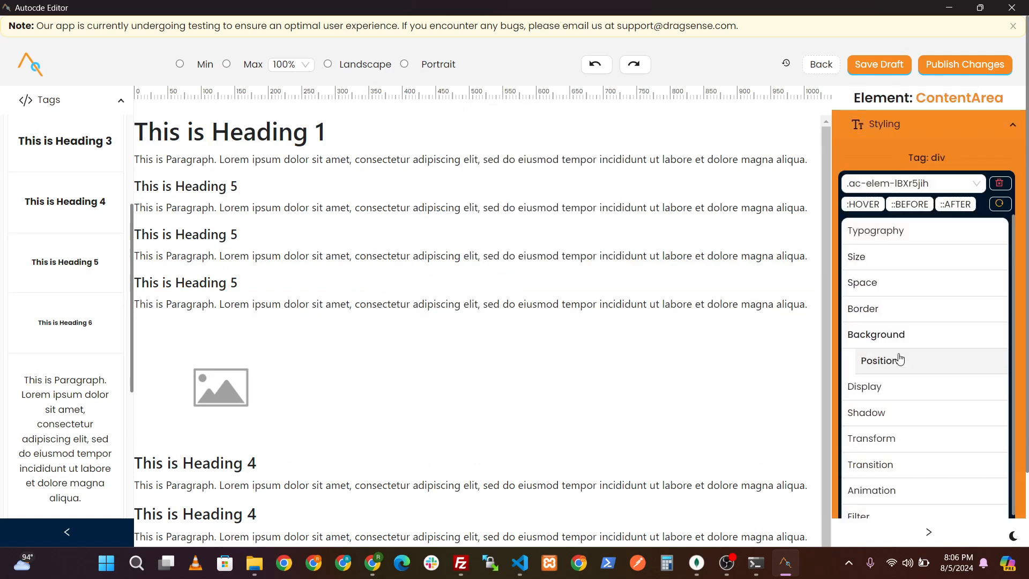
pyautogui.click(914, 383)
pyautogui.click(929, 308)
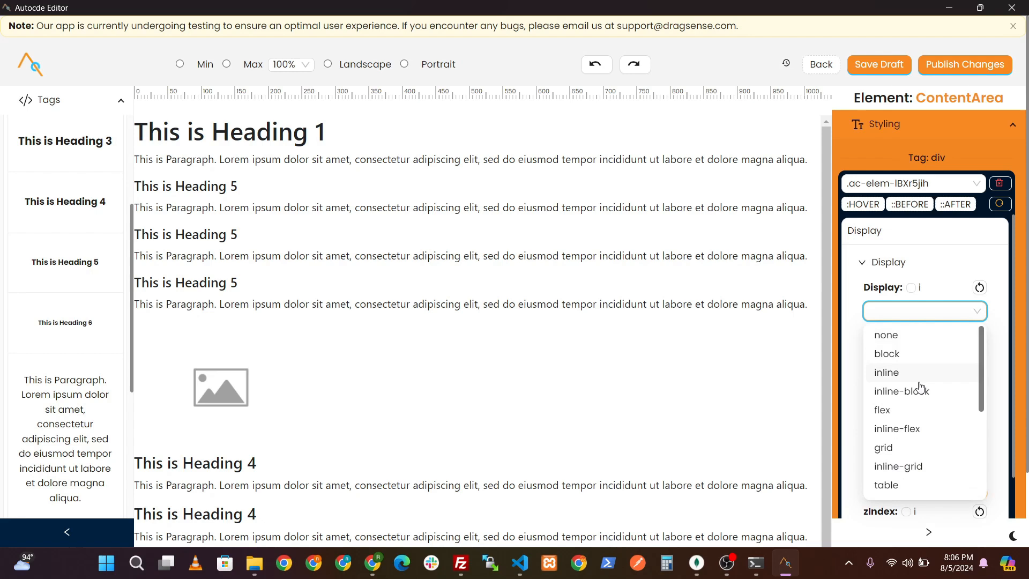
pyautogui.click(916, 410)
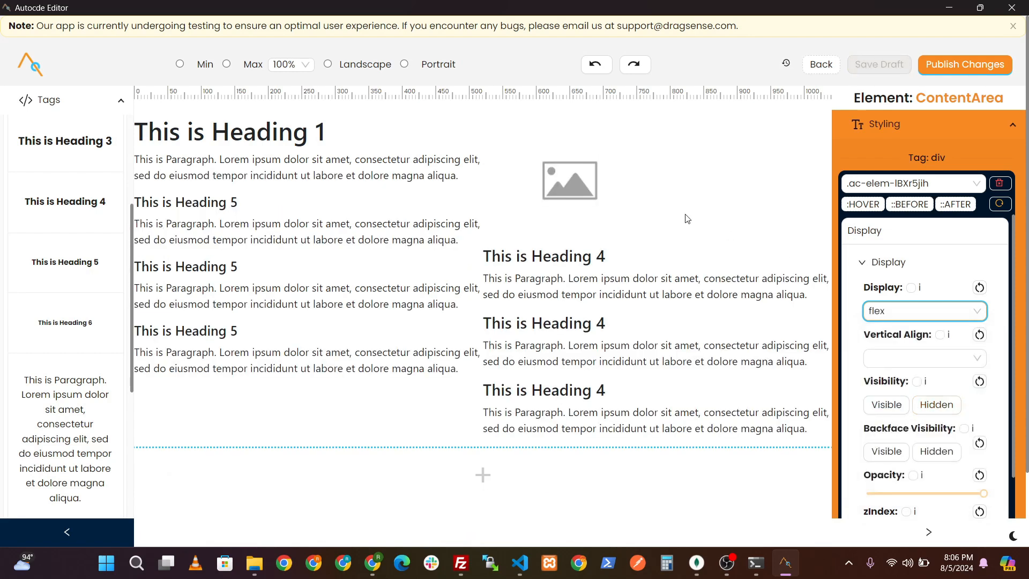
pyautogui.click(877, 268)
# Step: Give the Main div a linked padding of 12 px on all sides
pyautogui.rightClick(663, 157)
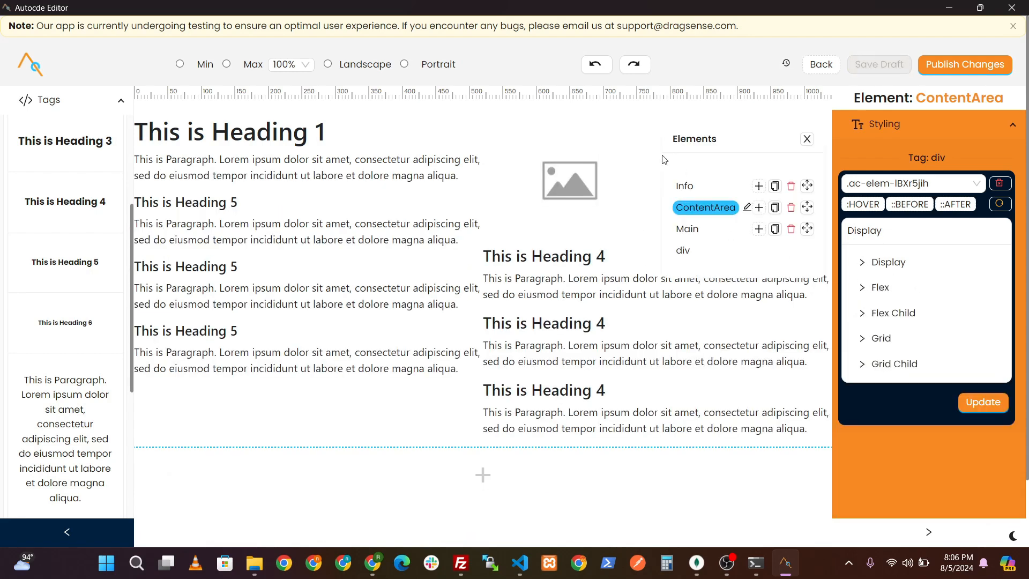
pyautogui.click(693, 230)
pyautogui.click(905, 231)
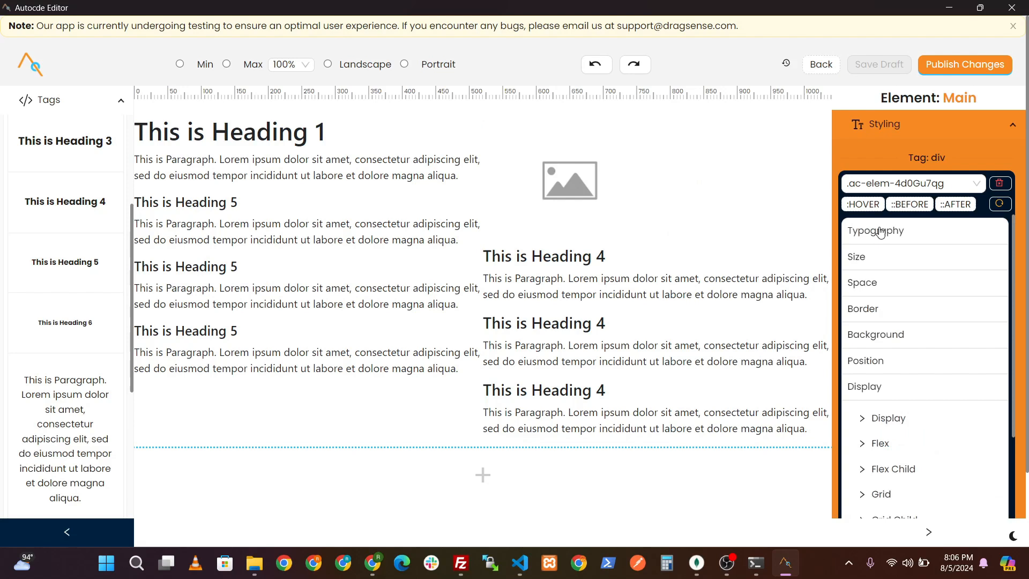
pyautogui.click(878, 281)
pyautogui.click(922, 314)
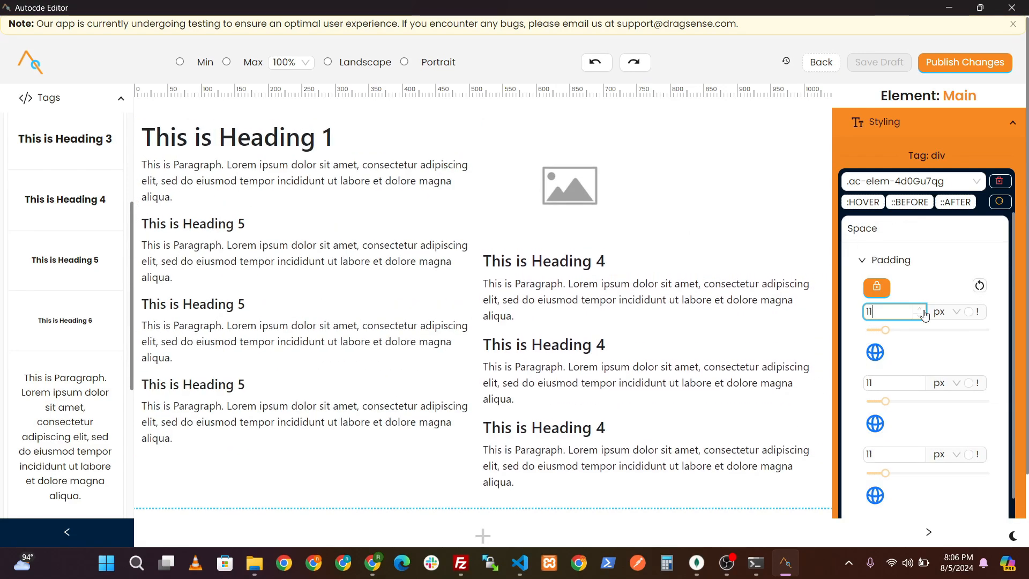
pyautogui.click(924, 314)
pyautogui.click(874, 228)
# Step: Set the flex column gap of the ContentArea div to 15 px and apply the styling
pyautogui.rightClick(745, 236)
pyautogui.click(745, 228)
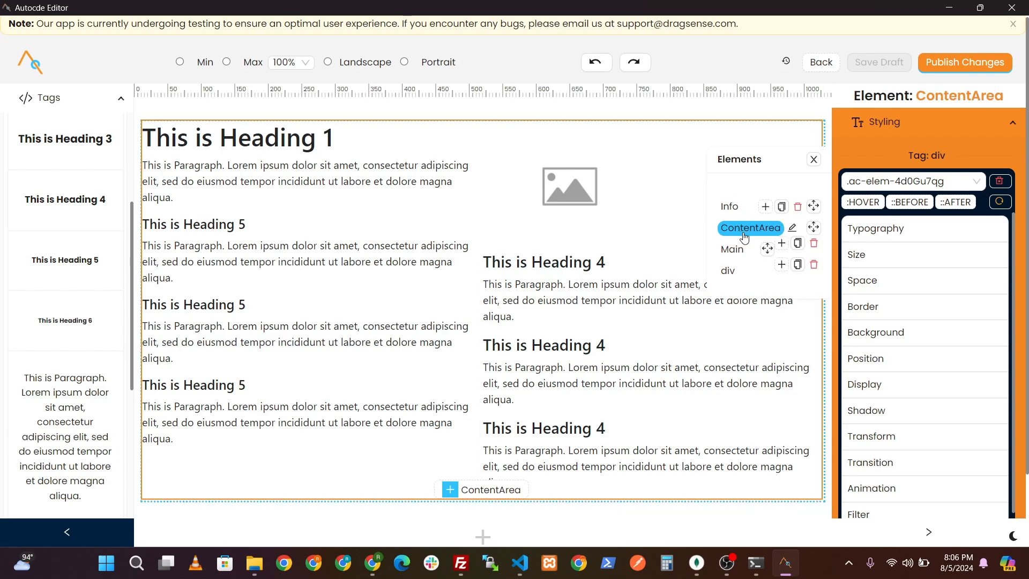
pyautogui.scroll(-1, 906, 429)
pyautogui.scroll(1, 900, 370)
pyautogui.click(905, 384)
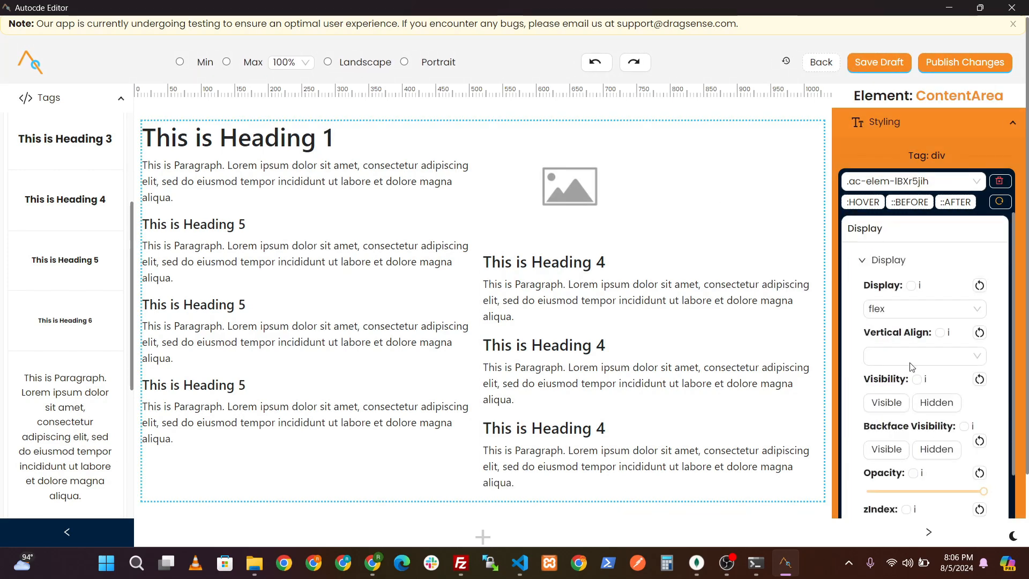
pyautogui.scroll(-2, 911, 331)
pyautogui.scroll(-2, 915, 355)
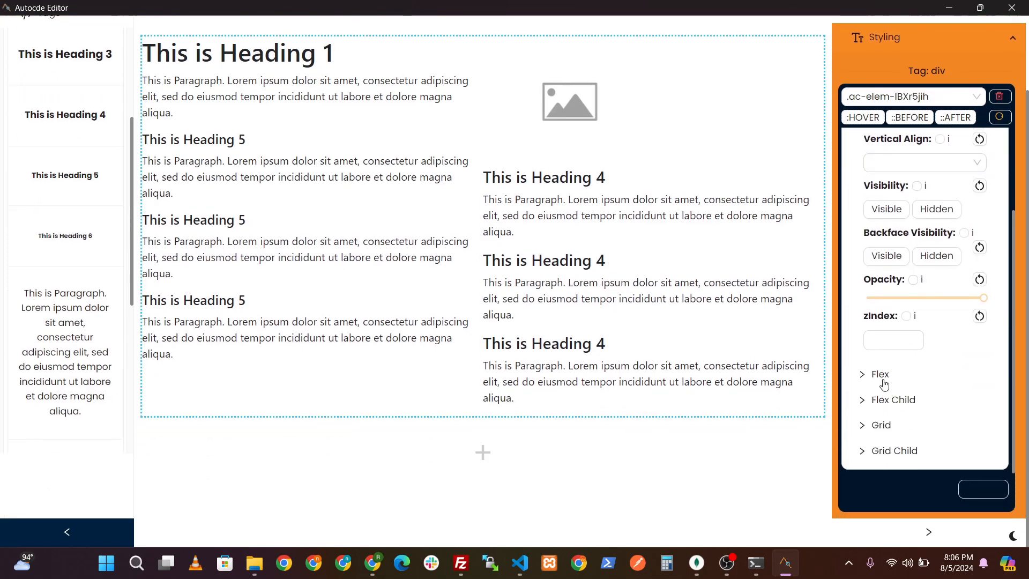
pyautogui.click(882, 378)
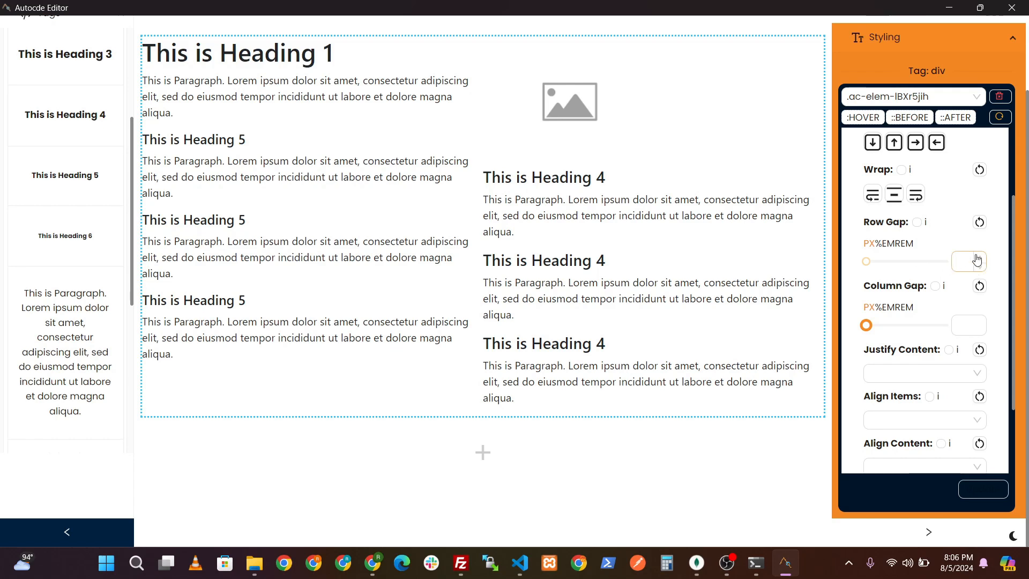
pyautogui.tripleClick(980, 321)
pyautogui.tripleClick(980, 322)
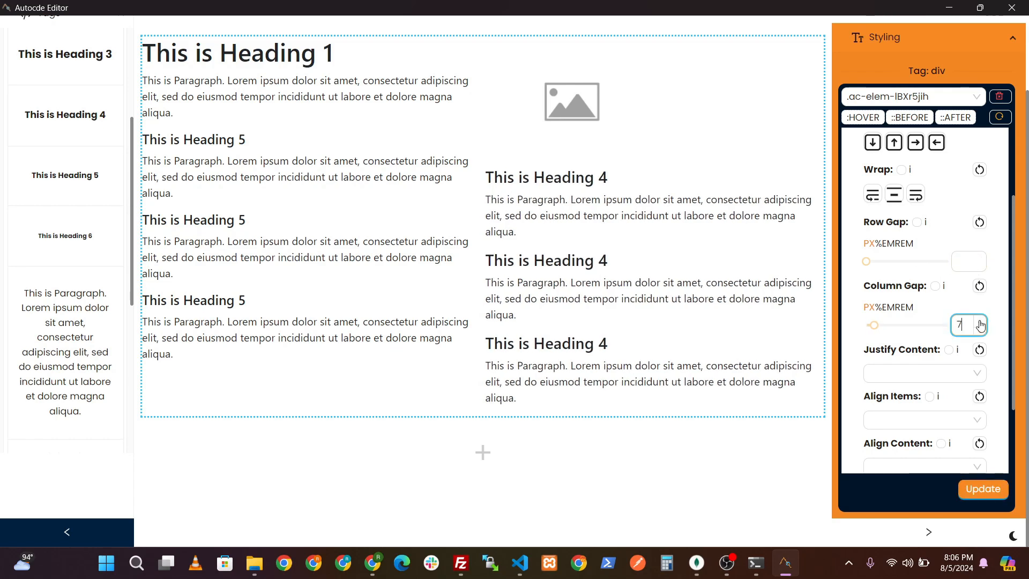
pyautogui.tripleClick(979, 322)
pyautogui.doubleClick(980, 321)
pyautogui.tripleClick(980, 321)
pyautogui.click(980, 322)
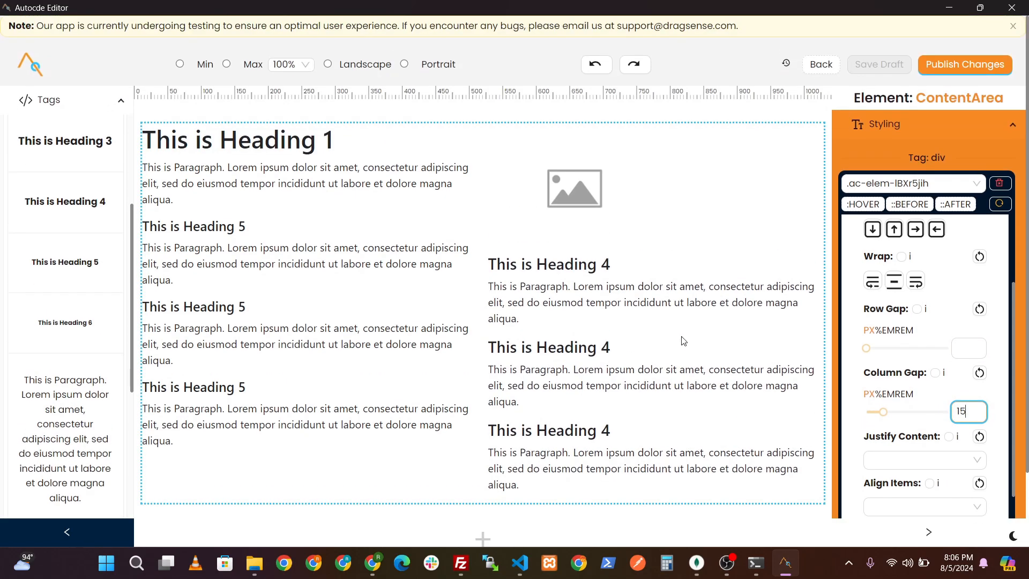
pyautogui.click(980, 489)
pyautogui.scroll(2, 688, 410)
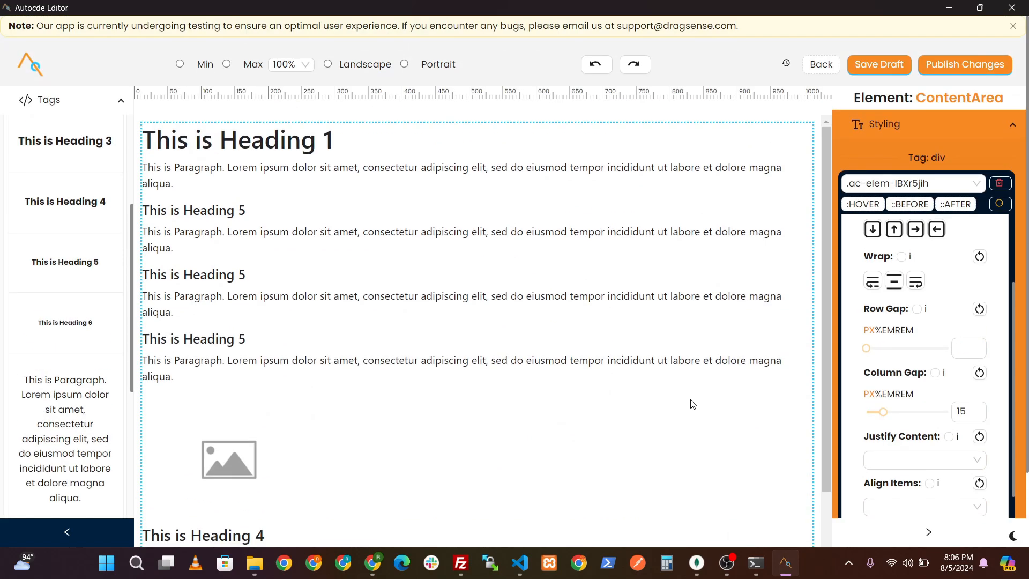
# Step: Choose flex as the ContentArea div's display again and apply the styling update
pyautogui.scroll(2, 892, 307)
pyautogui.click(872, 264)
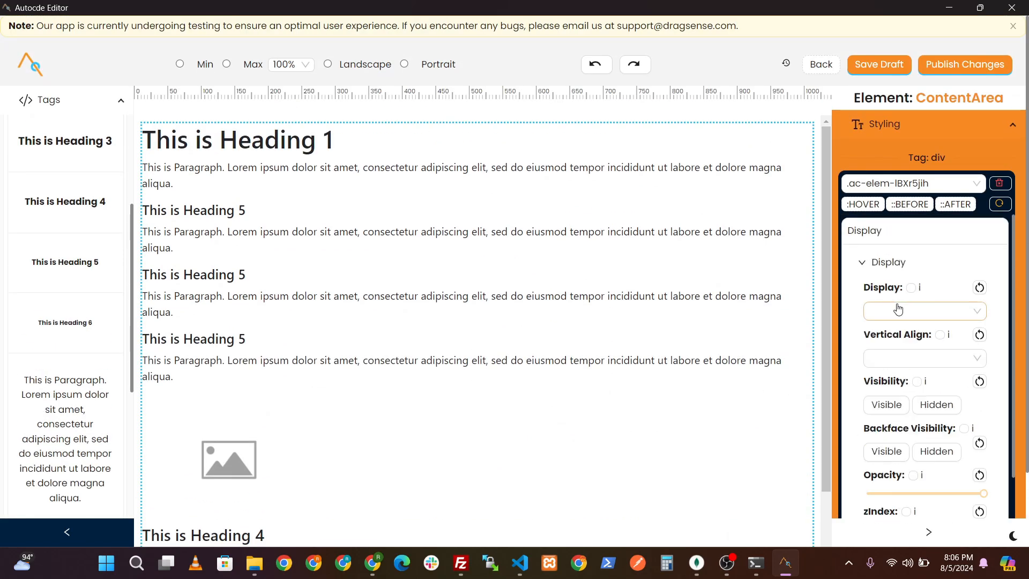
pyautogui.click(898, 310)
pyautogui.click(893, 406)
pyautogui.click(879, 270)
pyautogui.scroll(-2, 966, 359)
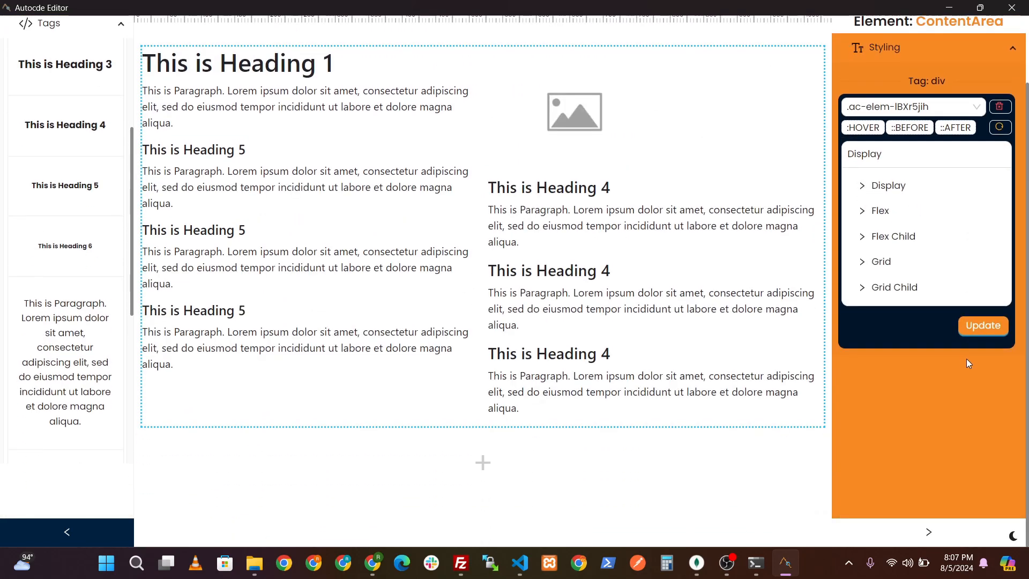
pyautogui.click(982, 325)
pyautogui.scroll(2, 460, 321)
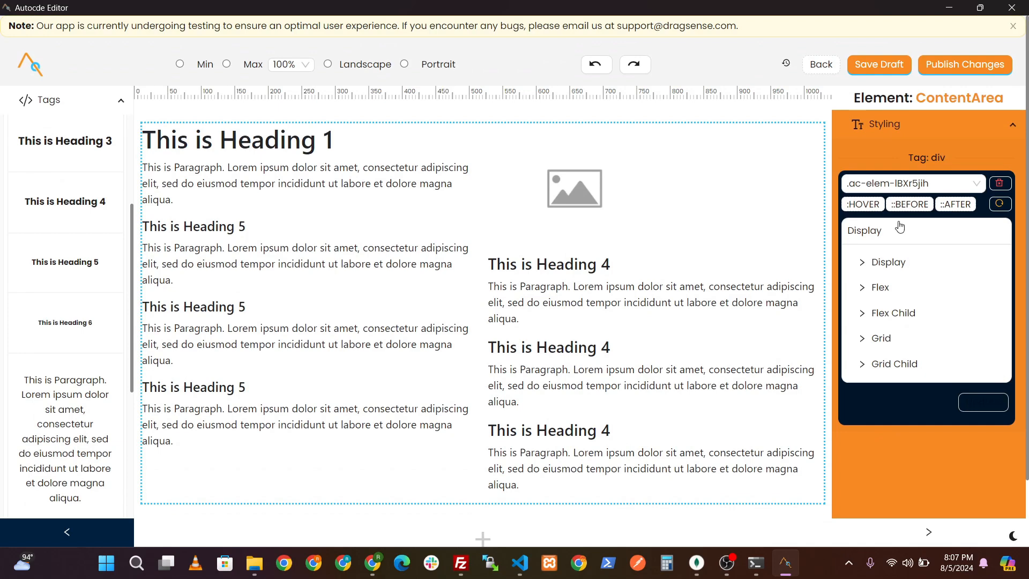
# Step: Increase the Main div's padding to 15 px on all sides, apply it and save the draft
pyautogui.moveTo(664, 193)
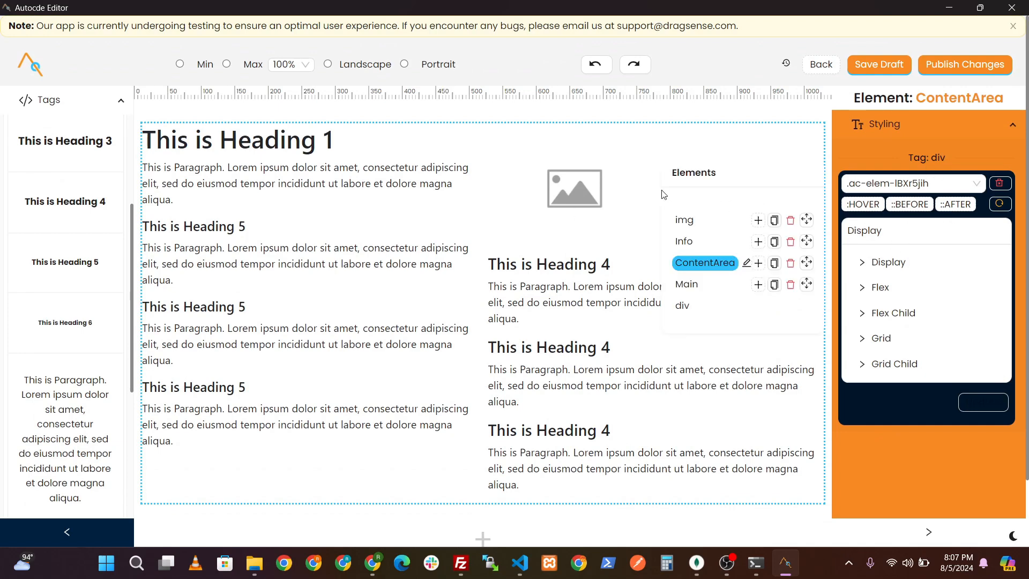
pyautogui.click(690, 284)
pyautogui.click(865, 231)
pyautogui.click(906, 285)
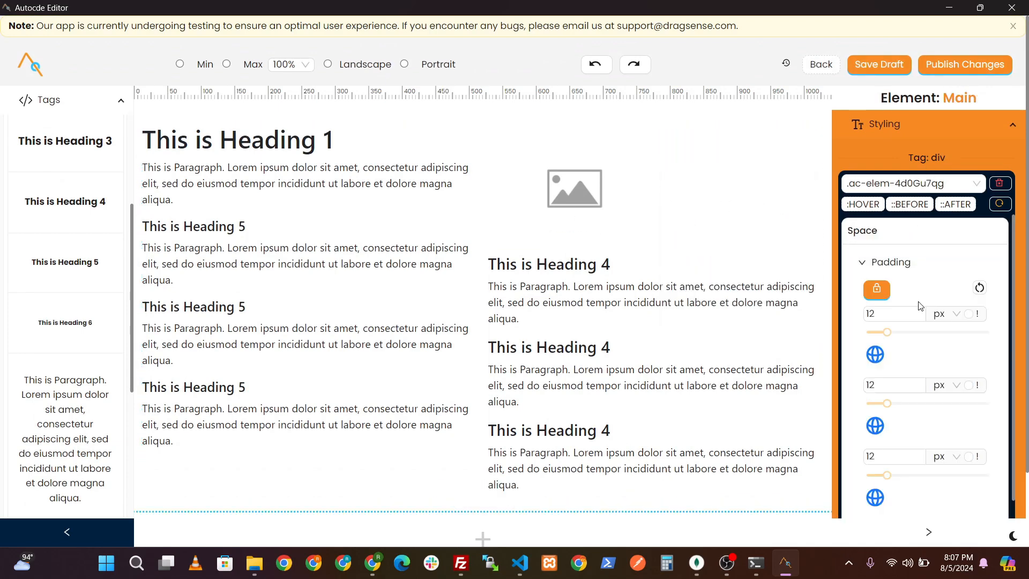
pyautogui.click(921, 312)
pyautogui.click(921, 312)
pyautogui.click(922, 313)
pyautogui.scroll(-3, 984, 432)
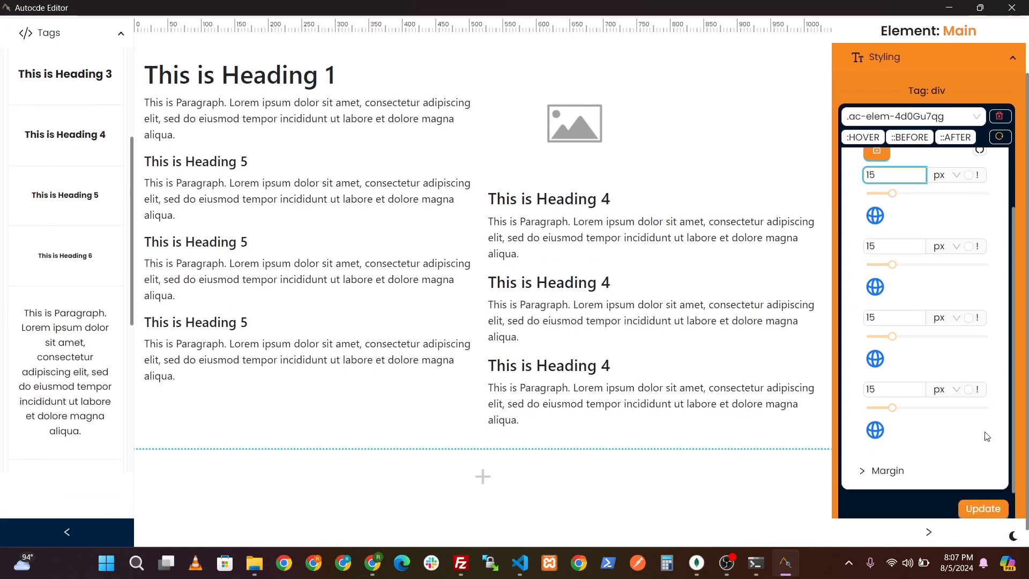
pyautogui.click(982, 509)
pyautogui.scroll(4, 951, 296)
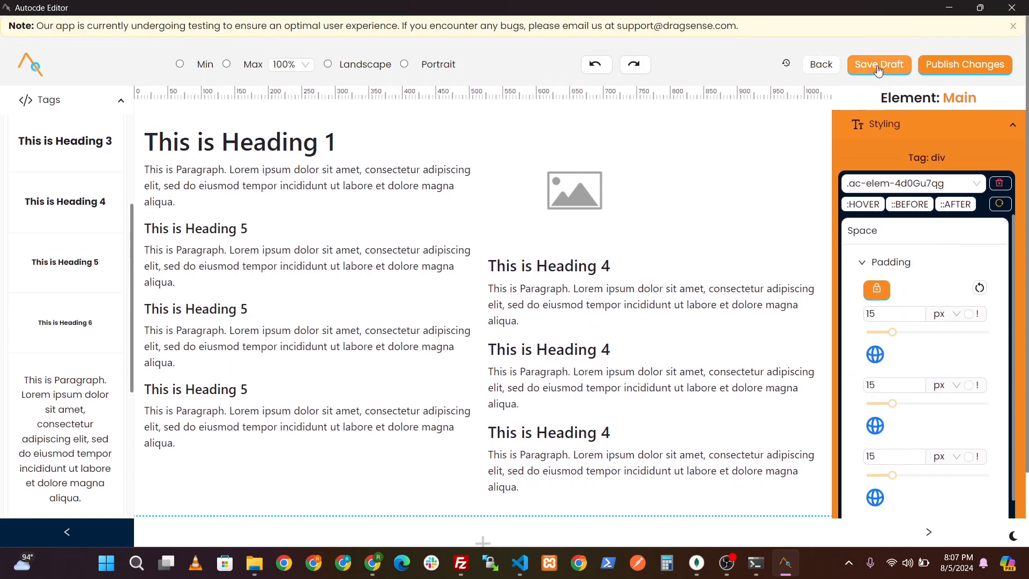
pyautogui.click(878, 65)
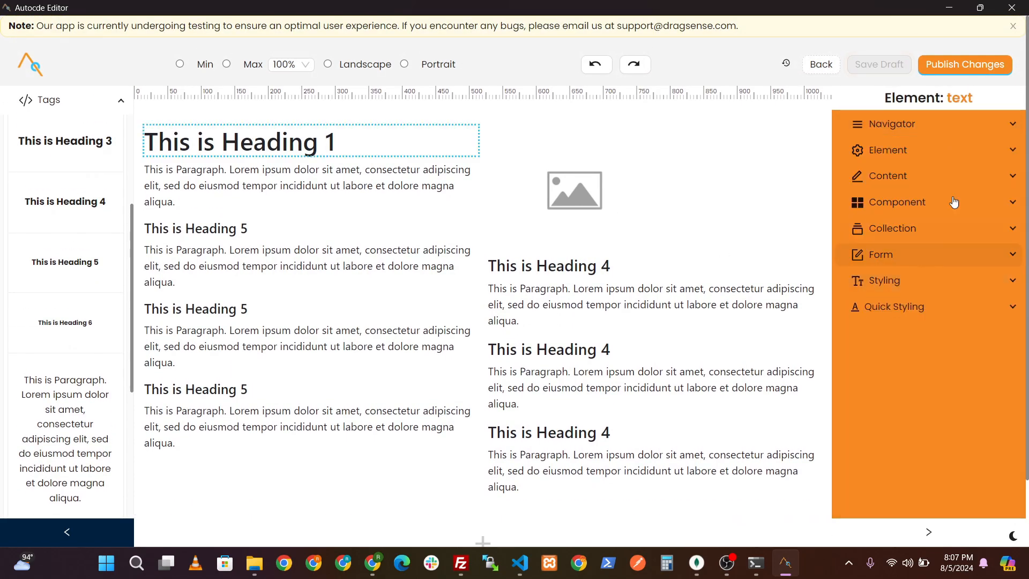
# Step: Bind the Heading 1 element's dynamic value to PAGE / NAME and update it
pyautogui.click(902, 177)
pyautogui.click(932, 311)
pyautogui.click(886, 392)
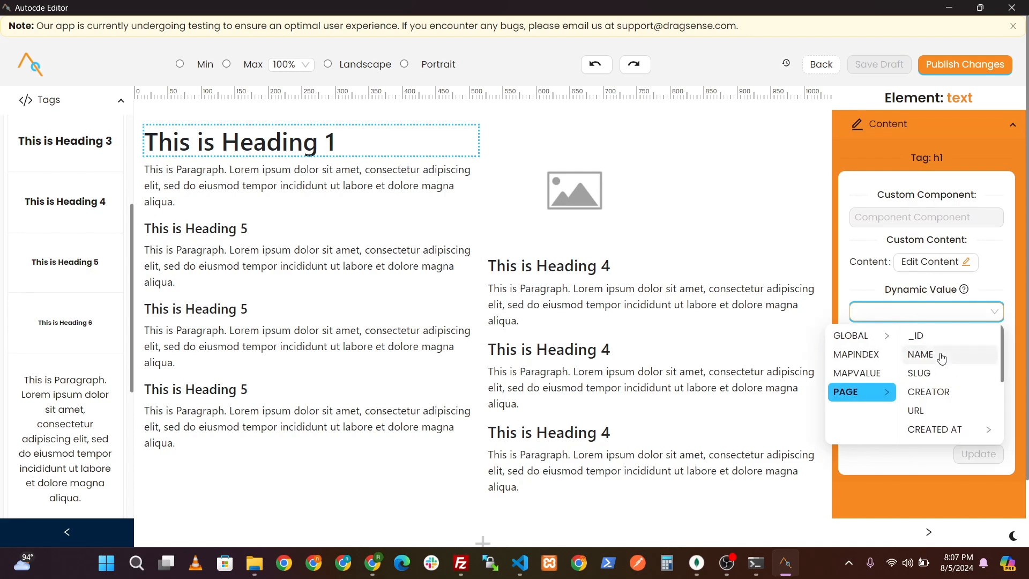
pyautogui.click(942, 355)
# Step: Bind the paragraph below the main heading to the dynamic value PAGE / SETTING / CONTENT and update it
pyautogui.click(891, 311)
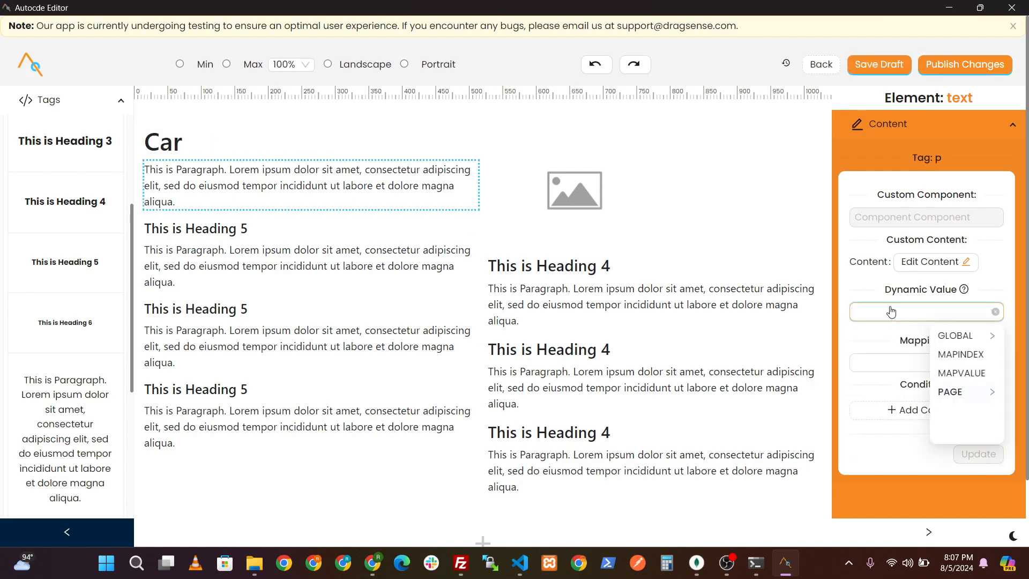
pyautogui.click(989, 391)
pyautogui.scroll(-2, 951, 407)
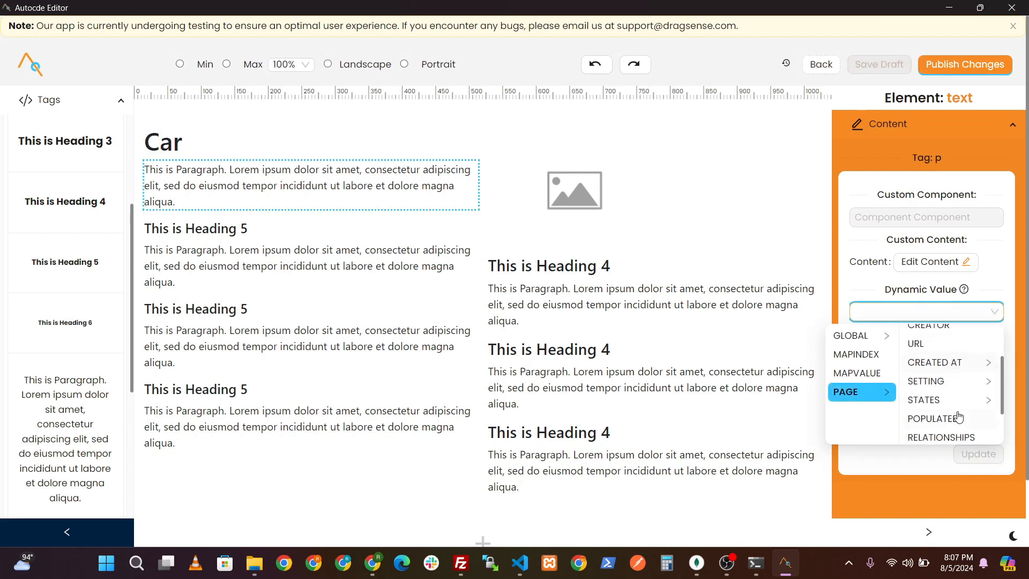
pyautogui.click(985, 381)
pyautogui.click(959, 391)
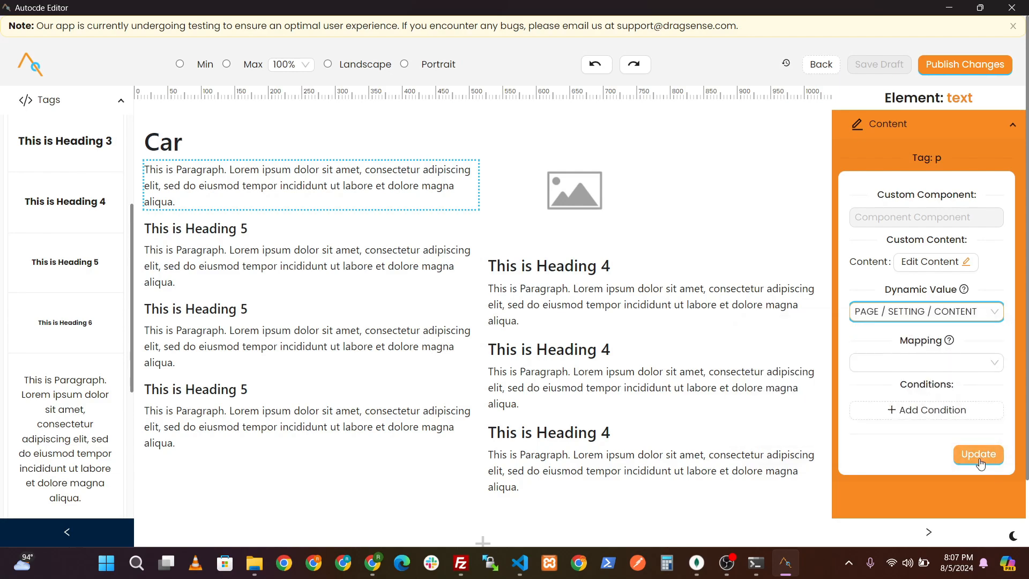
pyautogui.click(979, 456)
pyautogui.scroll(-3, 343, 347)
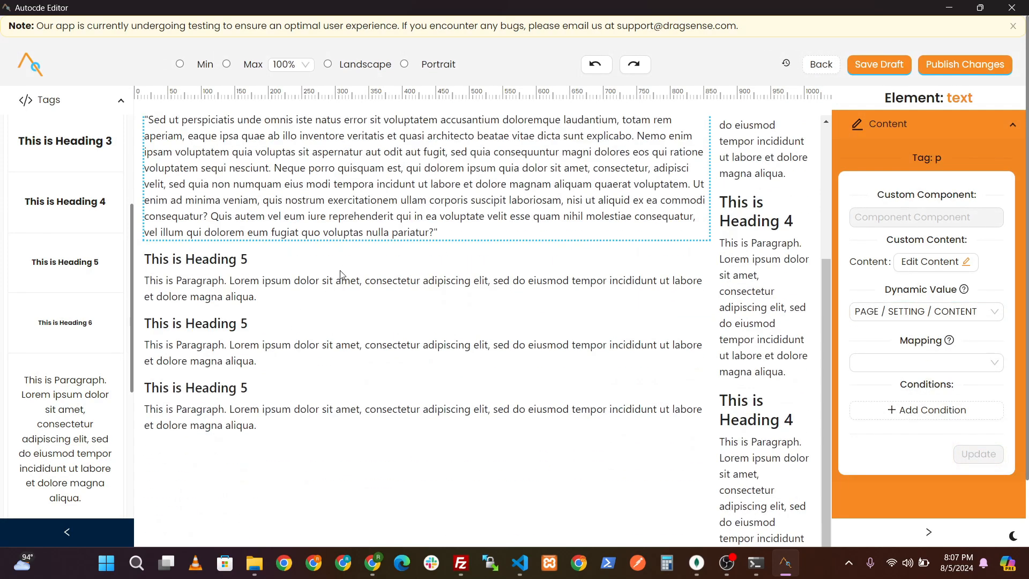
pyautogui.click(228, 263)
pyautogui.click(861, 312)
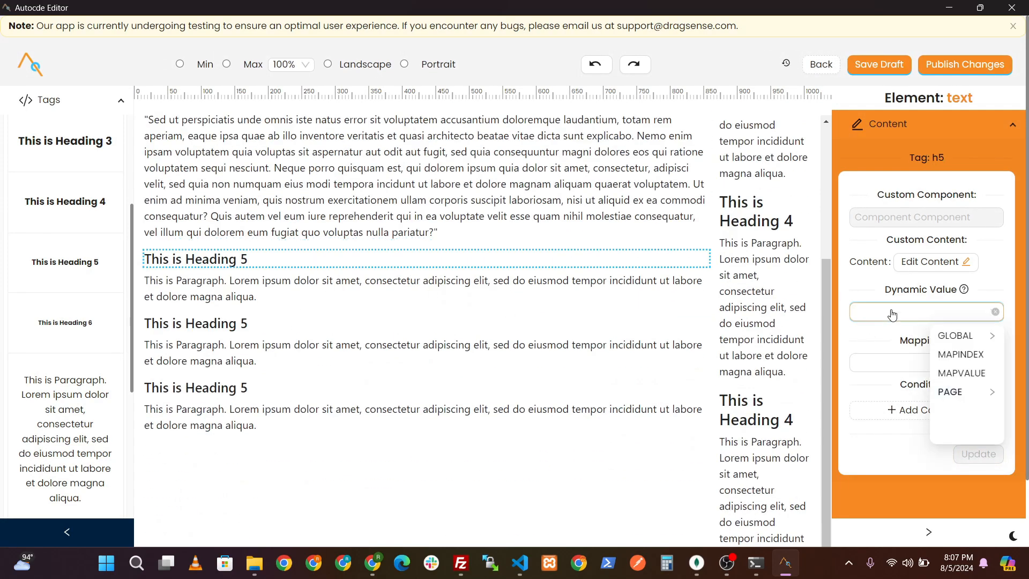
pyautogui.click(939, 390)
pyautogui.scroll(-3, 951, 376)
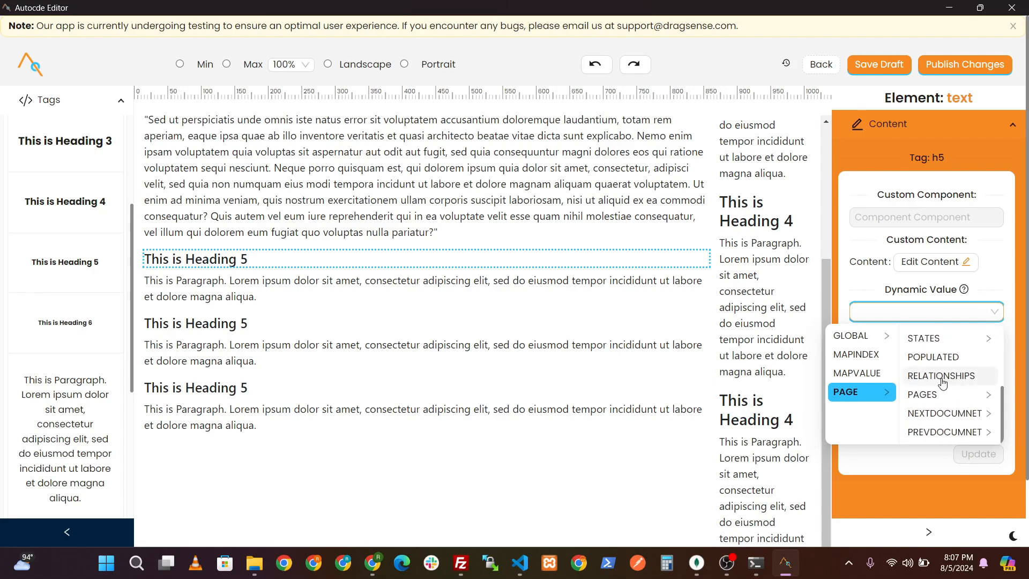
# Step: Replace the text of the first Heading 5 below the content paragraph with "Car Name:"
pyautogui.doubleClick(223, 260)
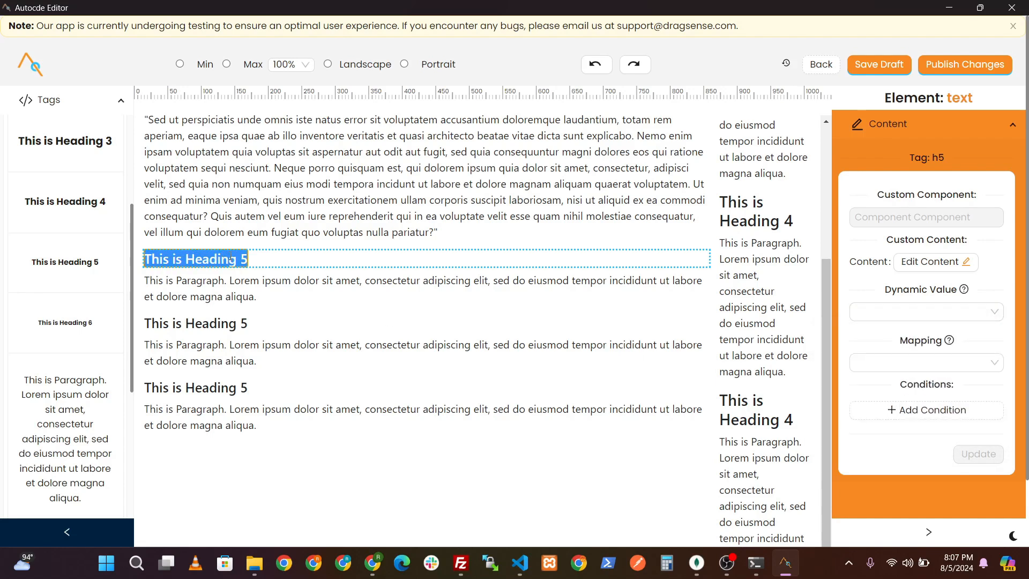
pyautogui.write('Car')
pyautogui.press('BackSpace')
pyautogui.press('BackSpace')
pyautogui.press('BackSpace')
pyautogui.write('ame')
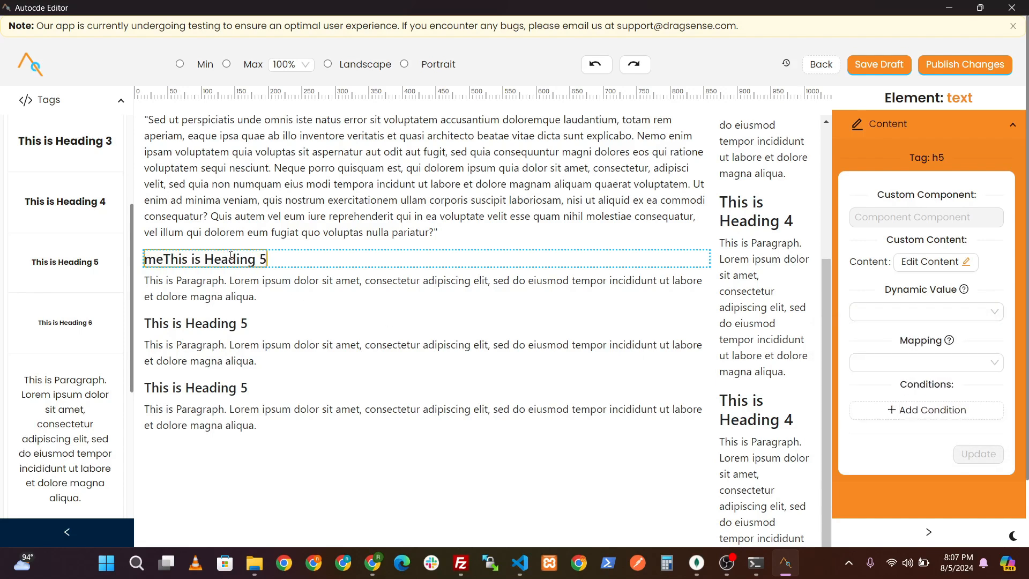
pyautogui.hotkey('ctrl', 'a')
pyautogui.press('BackSpace')
pyautogui.write('C')
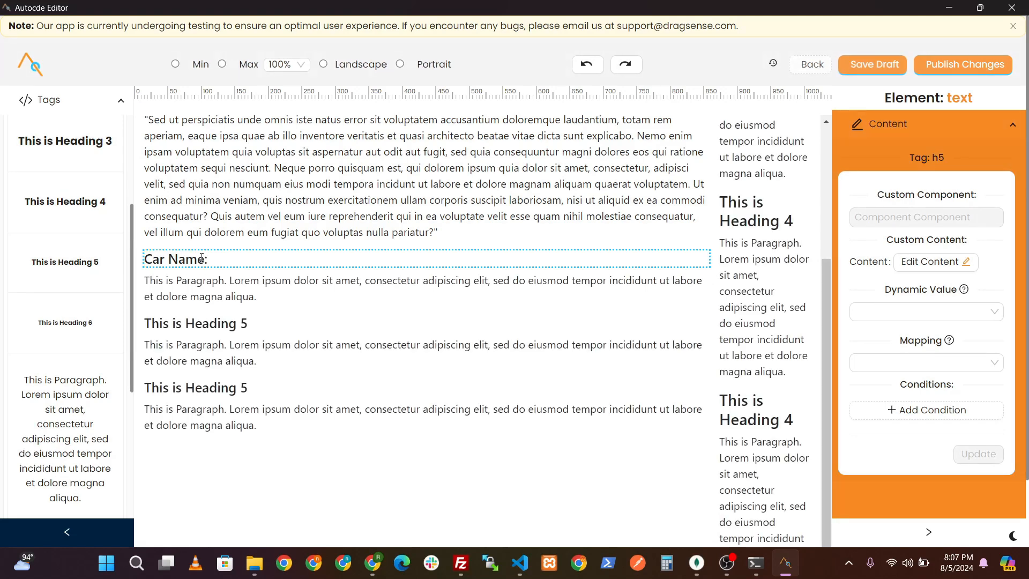
# Step: Replace the text of the second Heading 5 with "Car Model:"
pyautogui.tripleClick(222, 324)
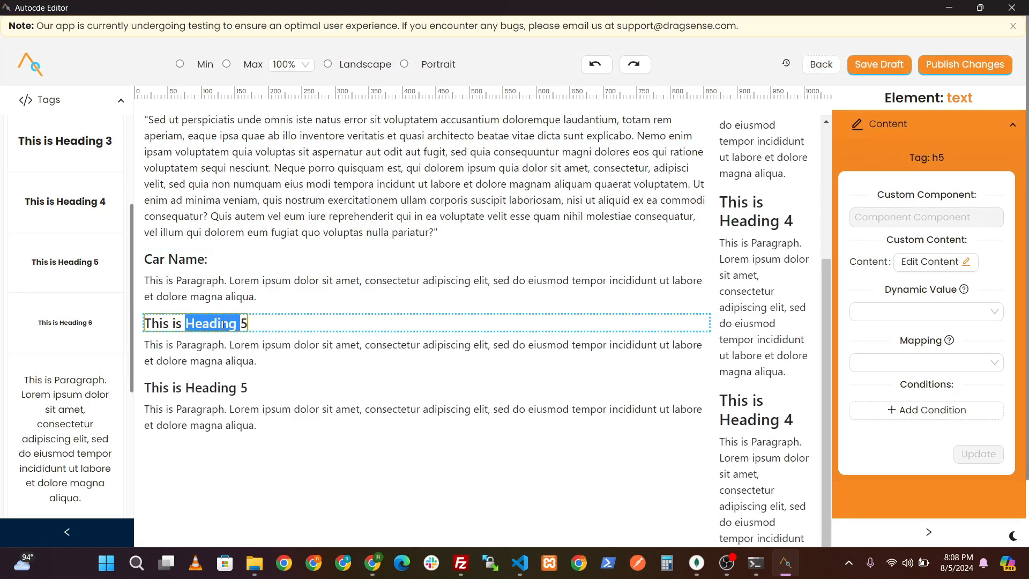
pyautogui.write('Car Model:')
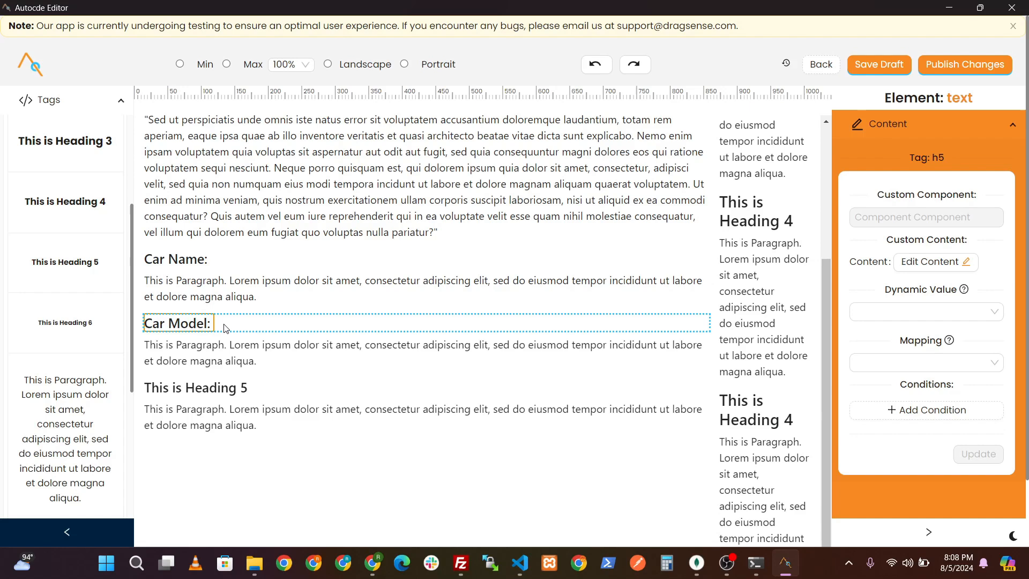
pyautogui.click(225, 328)
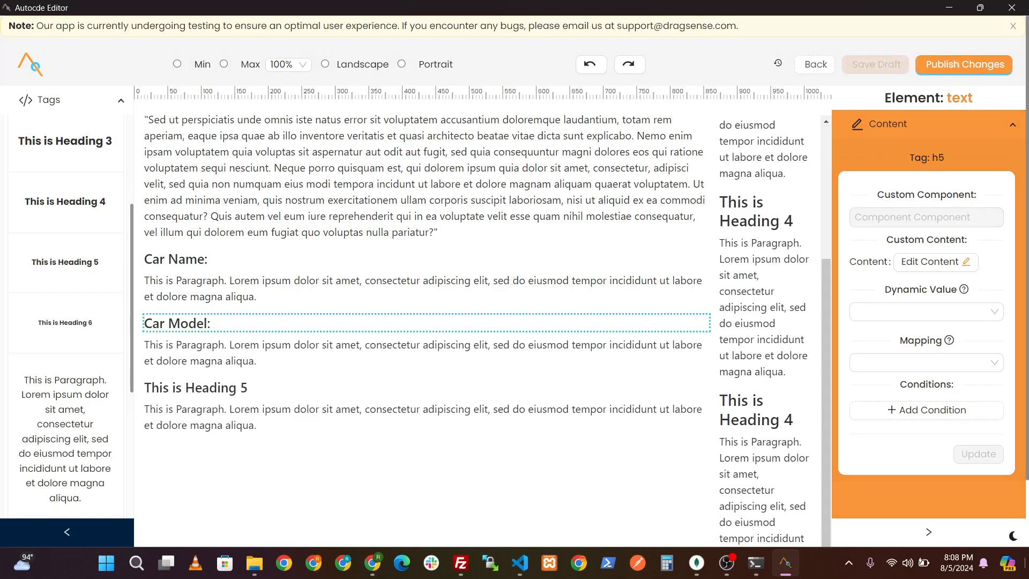
# Step: Replace the third Heading 5's text with "Car Price:" and the Heading 4 directly below the image with "Author:"
pyautogui.tripleClick(189, 386)
pyautogui.write('Car Price:')
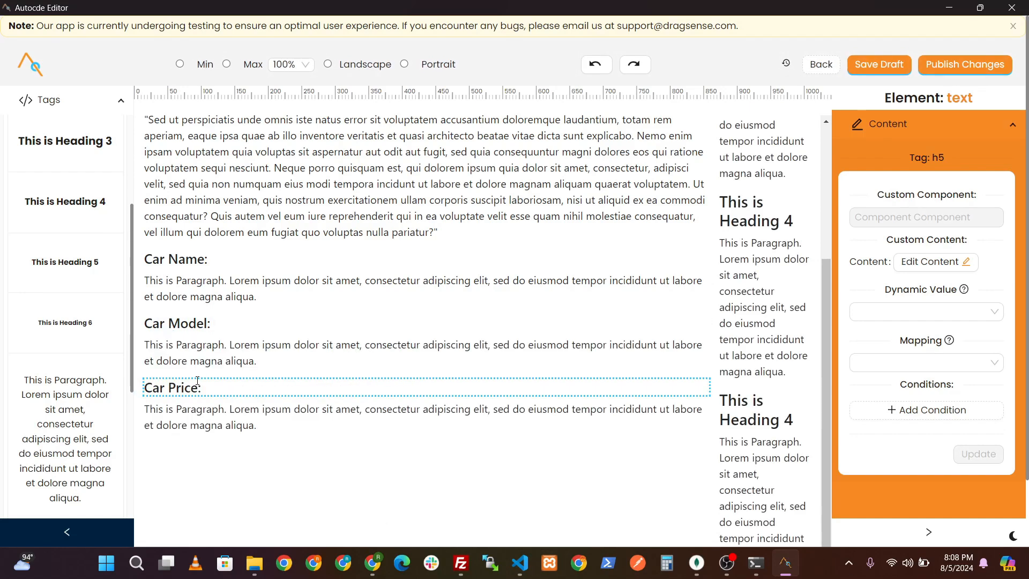
pyautogui.scroll(4, 197, 380)
pyautogui.tripleClick(760, 206)
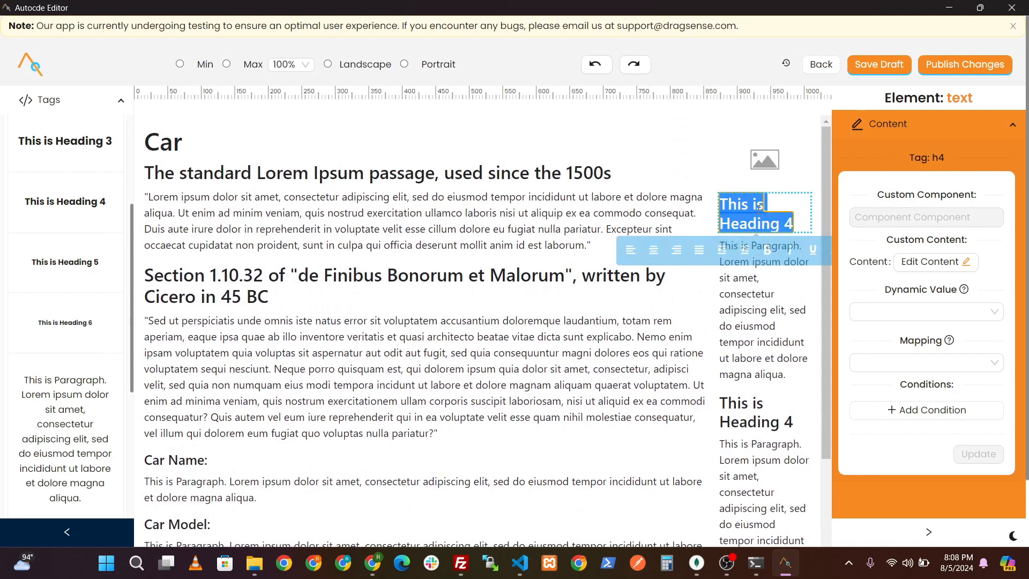
pyautogui.write('Author:')
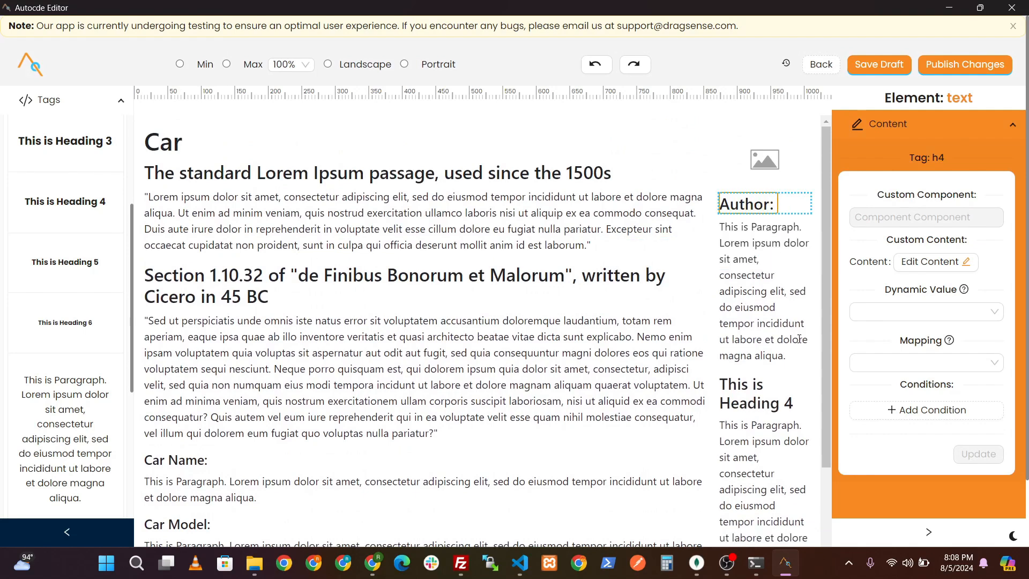
pyautogui.click(748, 394)
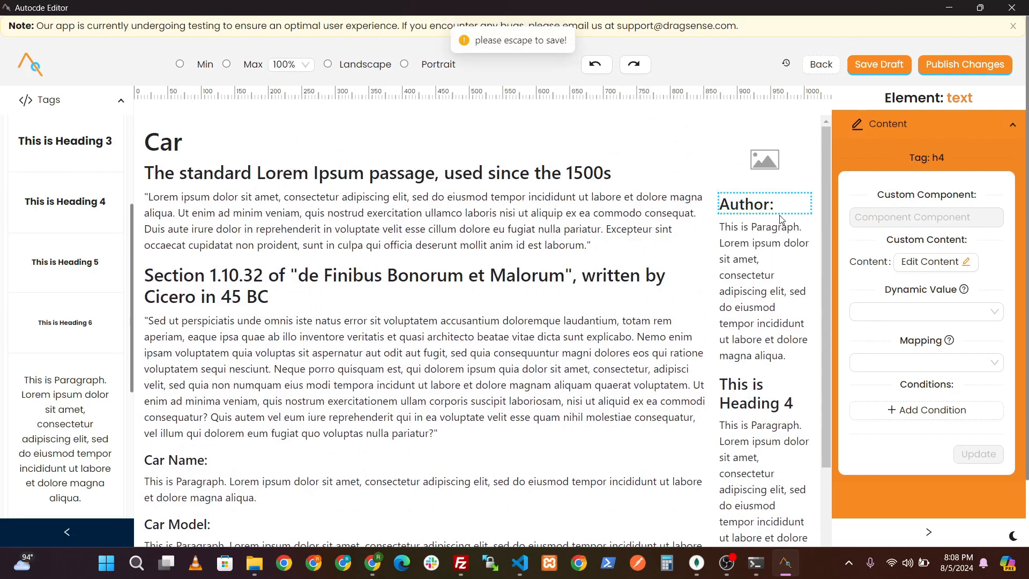
pyautogui.press('Escape')
pyautogui.click(752, 395)
pyautogui.scroll(-3, 752, 393)
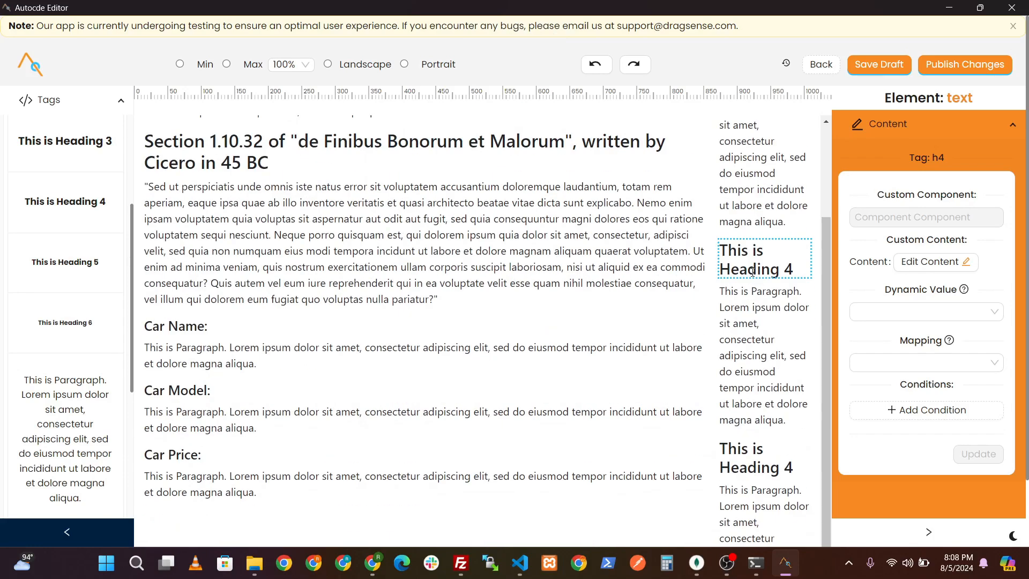
pyautogui.scroll(3, 280, 247)
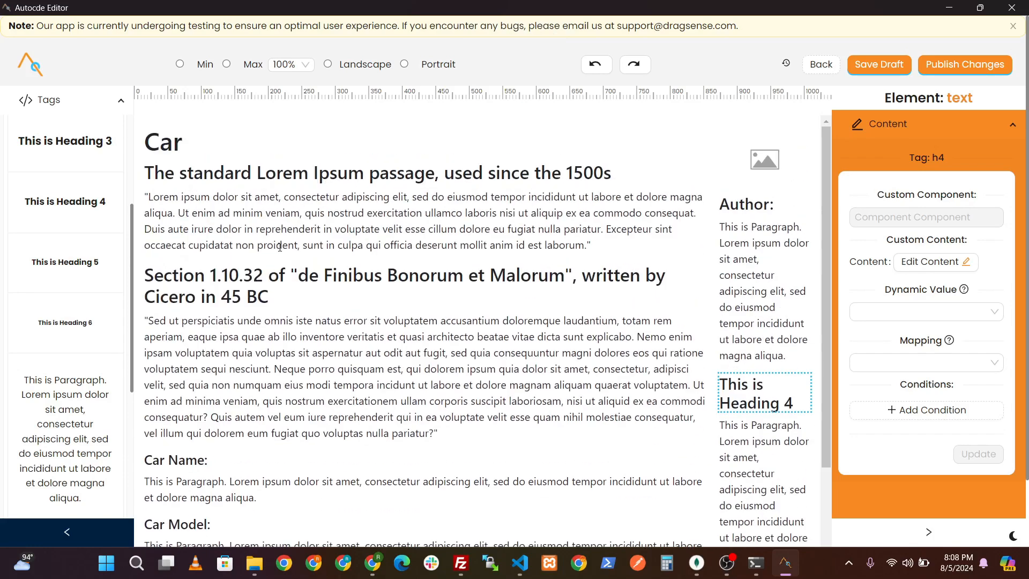
# Step: Set the width of the Content div, which holds the main heading and text, to 50% and update its styling
pyautogui.rightClick(314, 142)
pyautogui.click(353, 186)
pyautogui.click(890, 123)
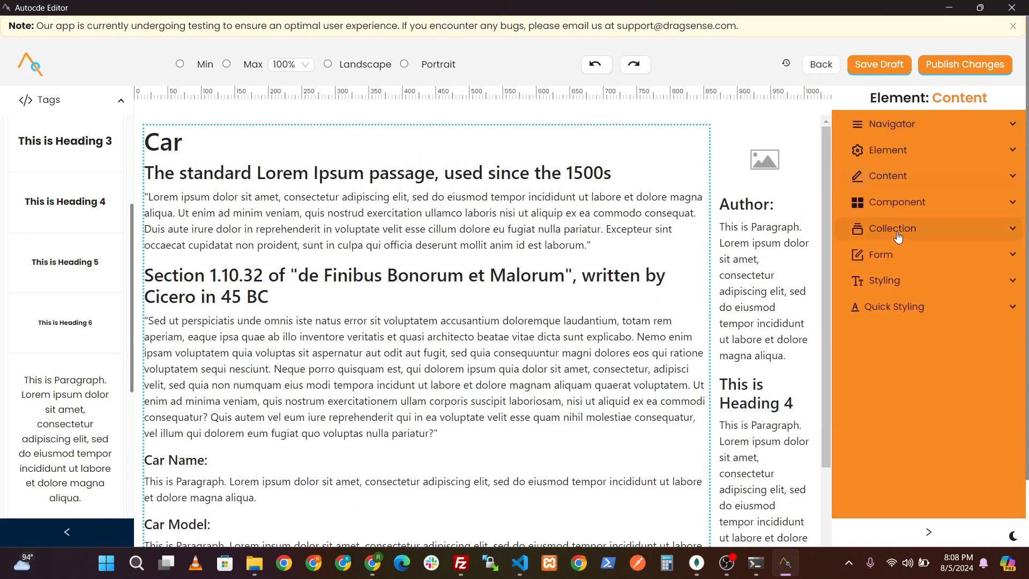
pyautogui.click(917, 280)
pyautogui.click(867, 235)
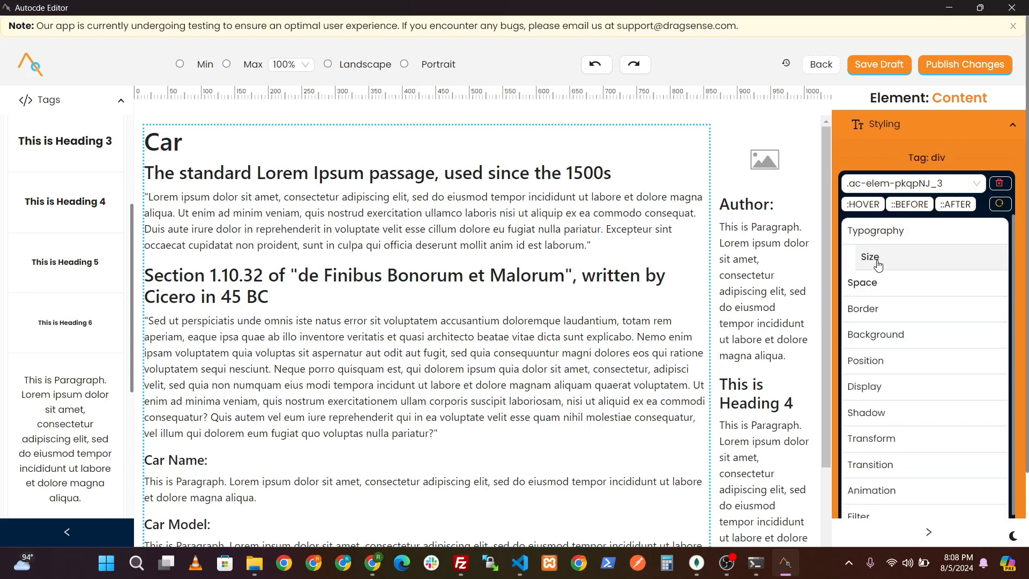
pyautogui.click(868, 257)
pyautogui.click(877, 310)
pyautogui.click(951, 330)
pyautogui.write('50')
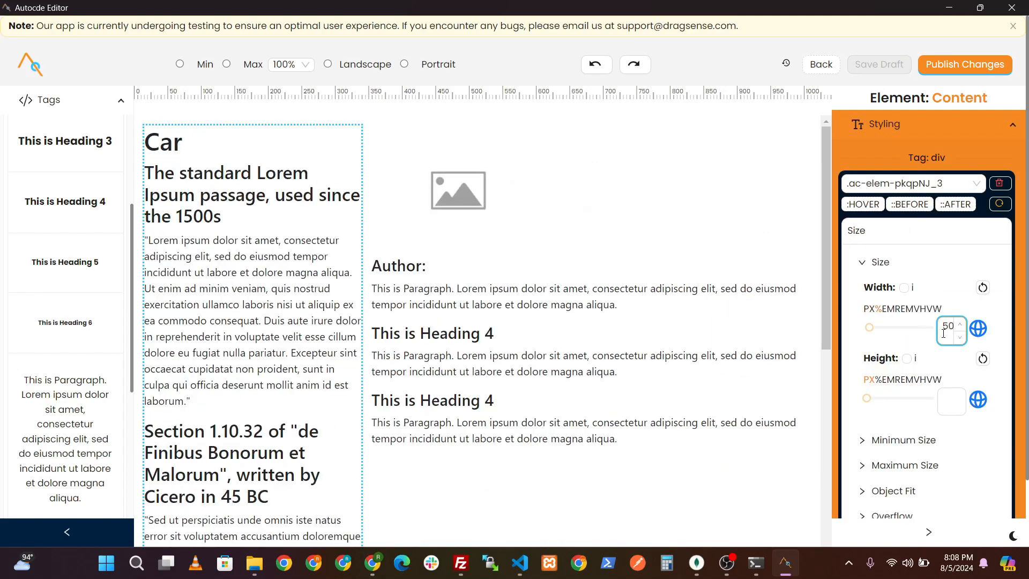
pyautogui.scroll(-2, 946, 410)
pyautogui.click(983, 477)
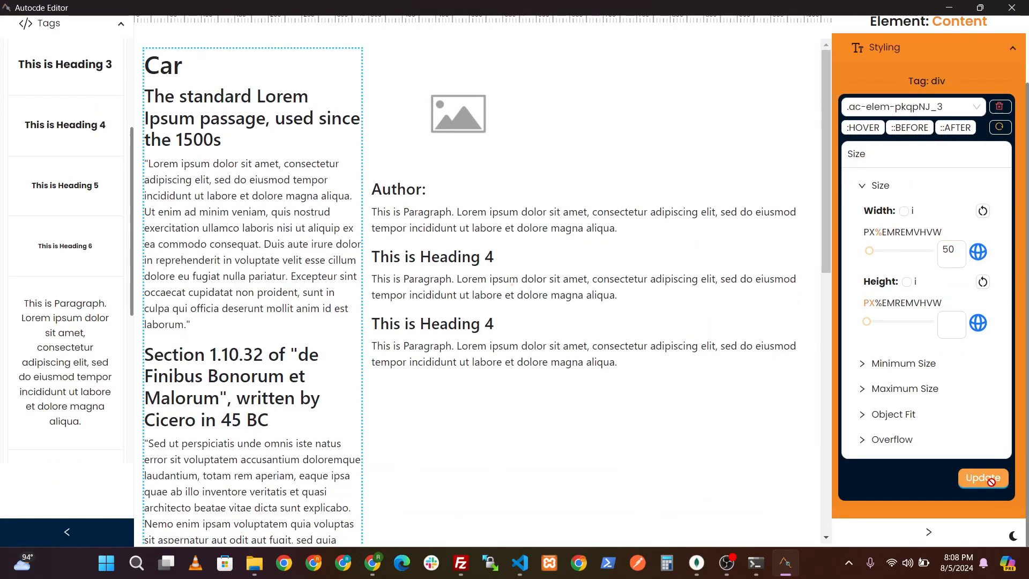
# Step: Set the width of the Info div beside the content column to 50% and update its styling
pyautogui.click(642, 103)
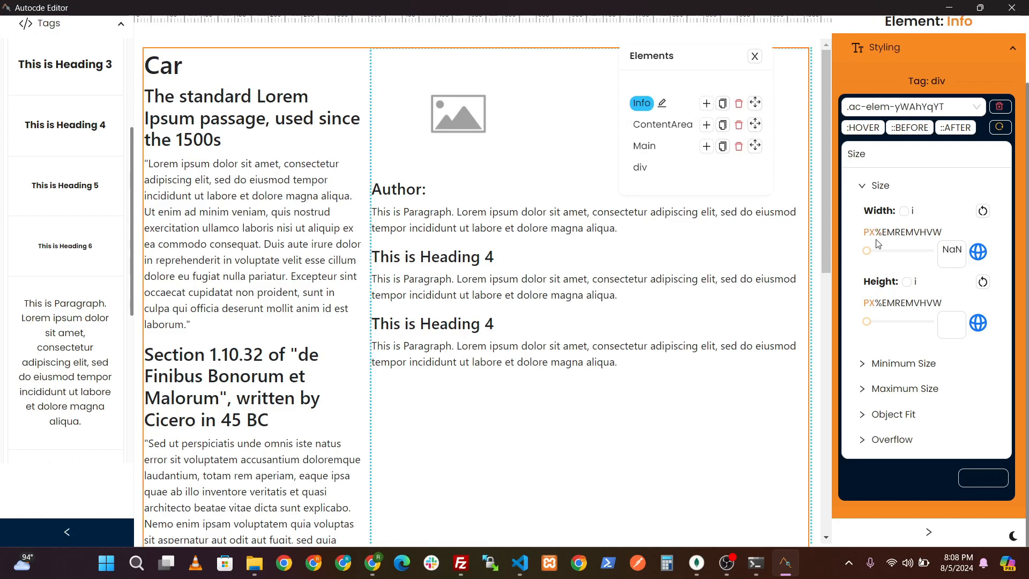
pyautogui.click(878, 232)
pyautogui.click(951, 251)
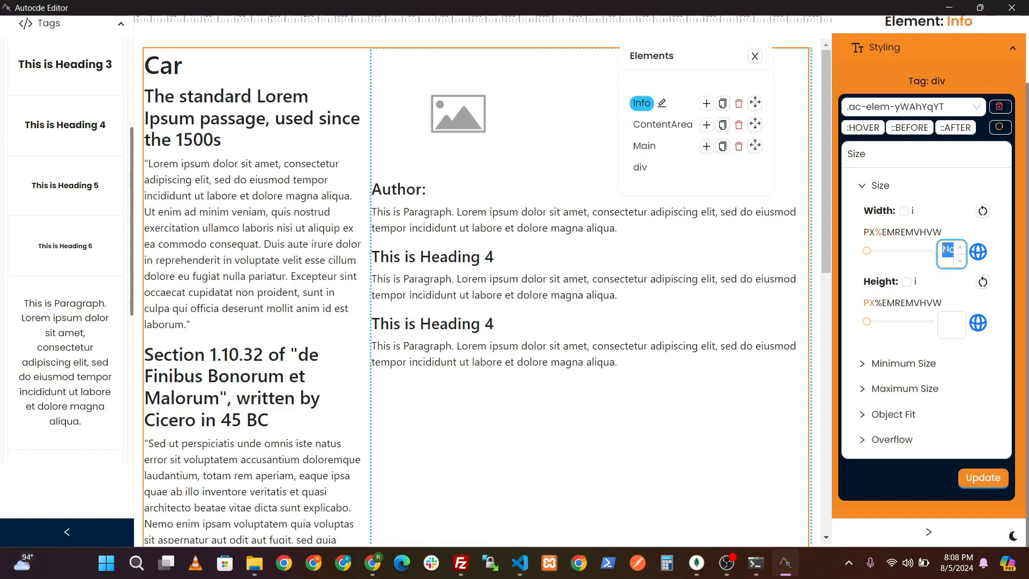
pyautogui.write('50')
pyautogui.click(983, 478)
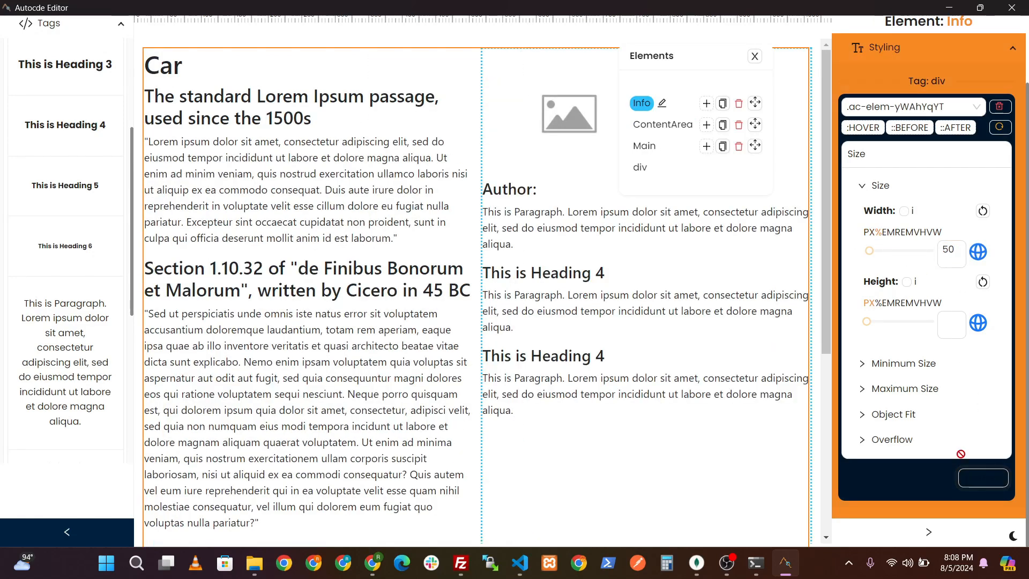
pyautogui.scroll(2, 276, 181)
pyautogui.click(754, 133)
# Step: Bind the image above the Author heading to the dynamic value PAGE / SETTING / IMAGE and update it
pyautogui.click(547, 193)
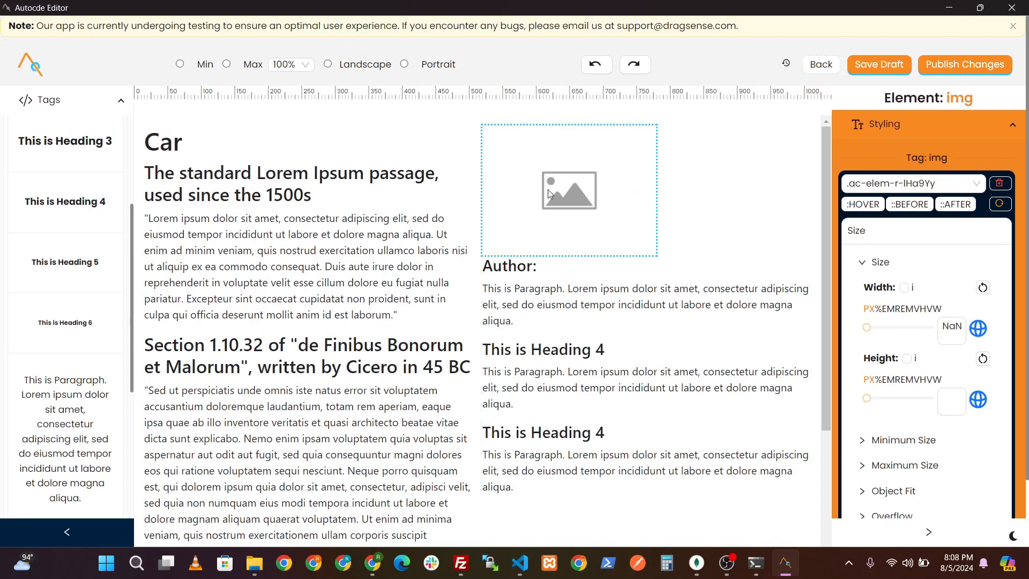
pyautogui.click(884, 243)
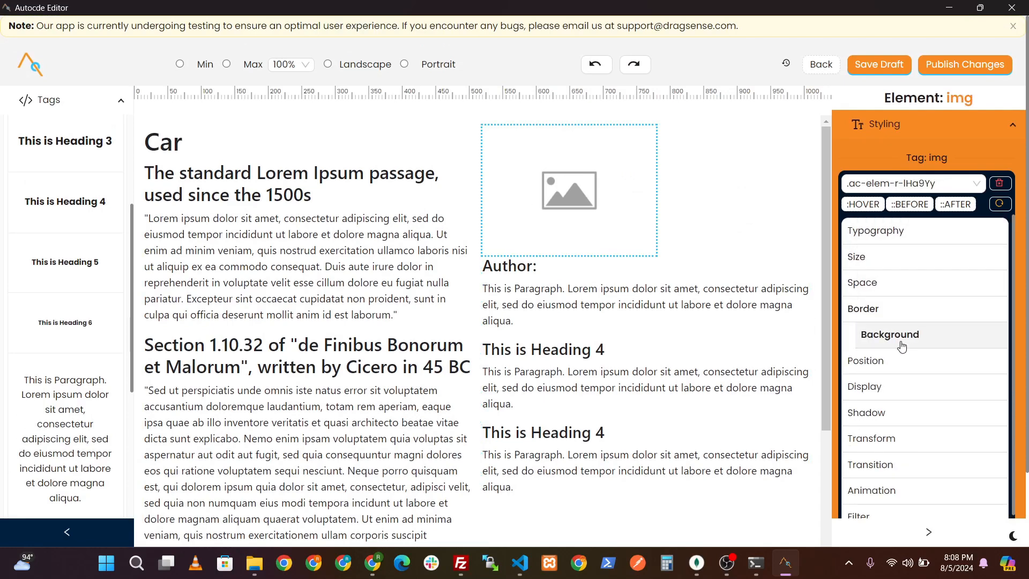
pyautogui.click(876, 128)
pyautogui.click(888, 176)
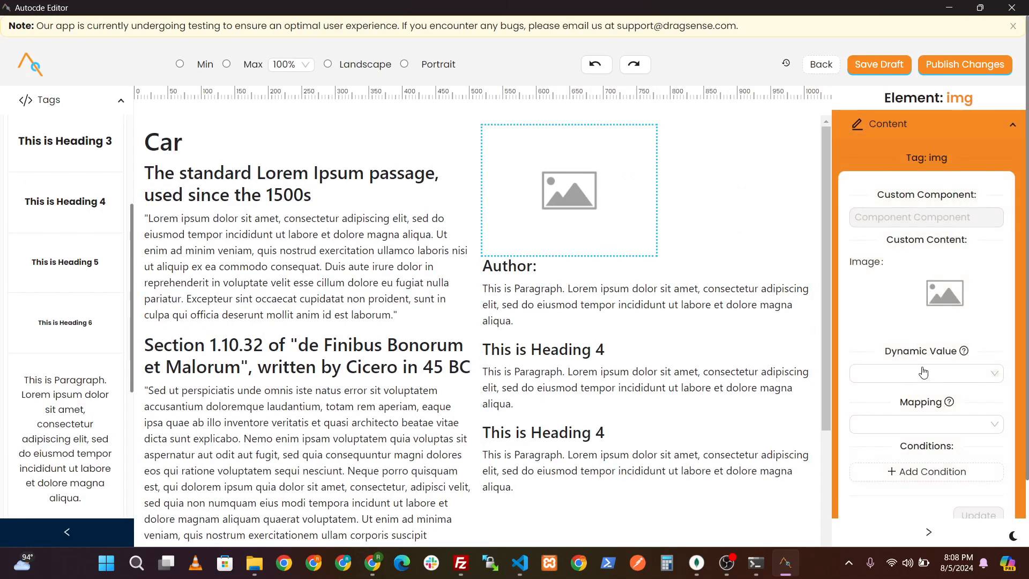
pyautogui.click(926, 373)
pyautogui.click(975, 453)
pyautogui.scroll(-3, 973, 433)
pyautogui.scroll(1, 973, 433)
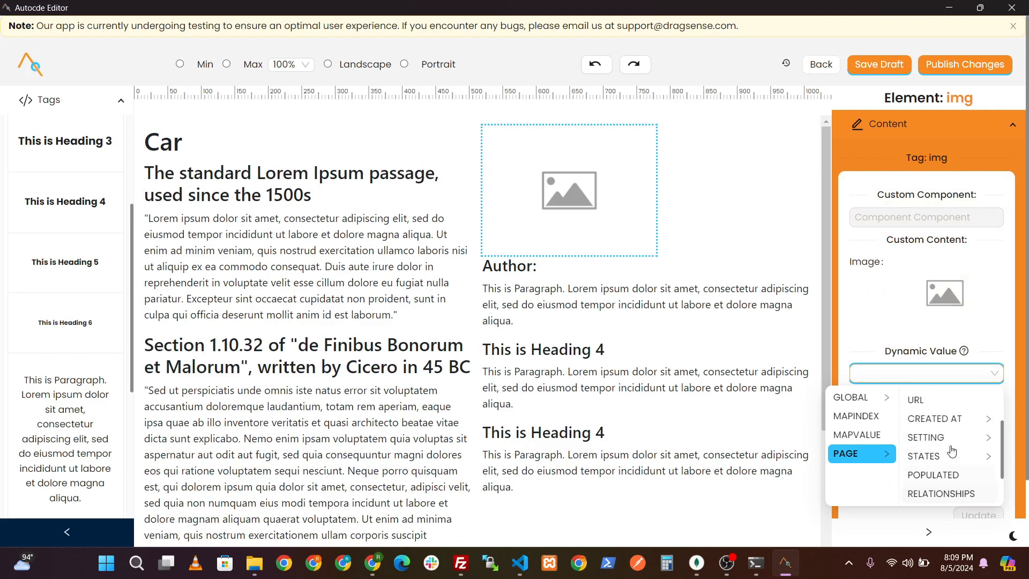
pyautogui.click(959, 448)
pyautogui.click(964, 472)
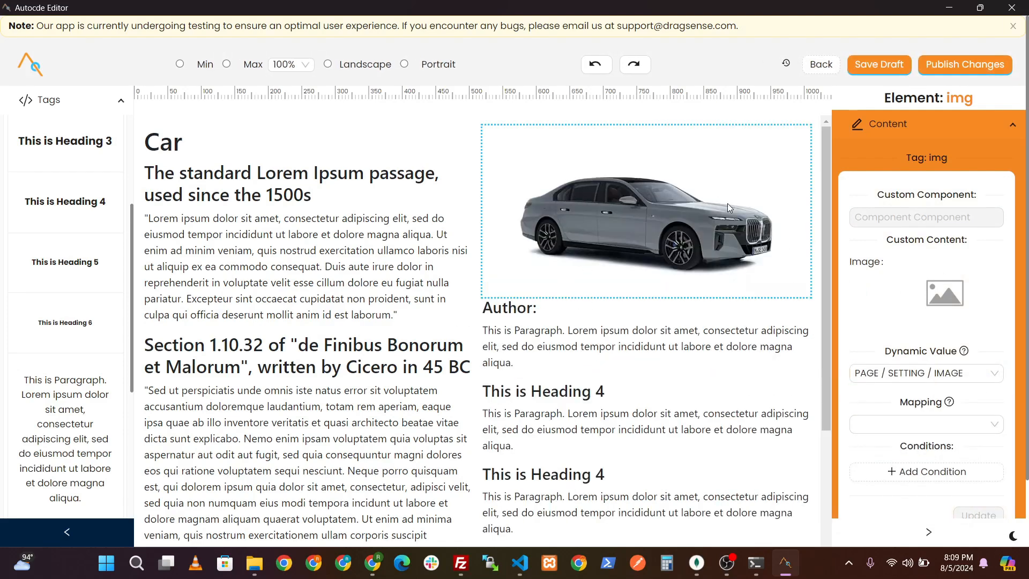
# Step: Set the image's width to 100% and update its styling
pyautogui.click(888, 123)
pyautogui.click(911, 277)
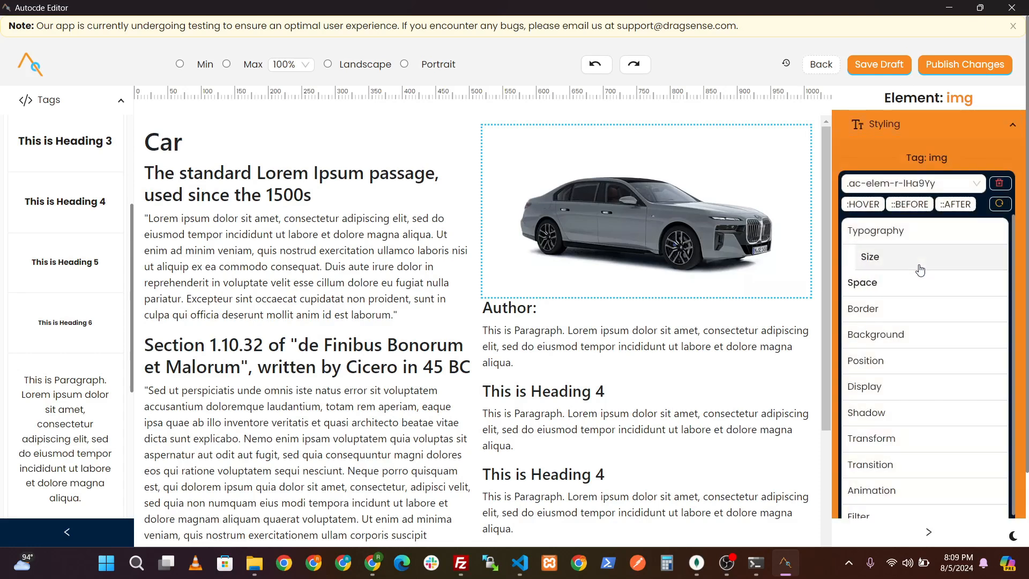
pyautogui.click(920, 258)
pyautogui.click(948, 327)
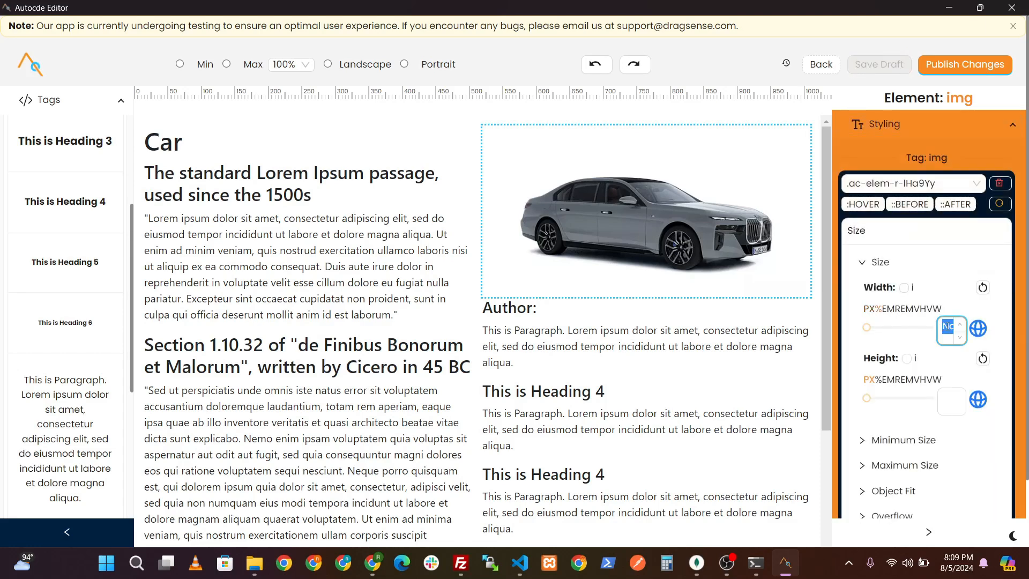
pyautogui.write('100')
pyautogui.scroll(-2, 980, 267)
pyautogui.click(983, 476)
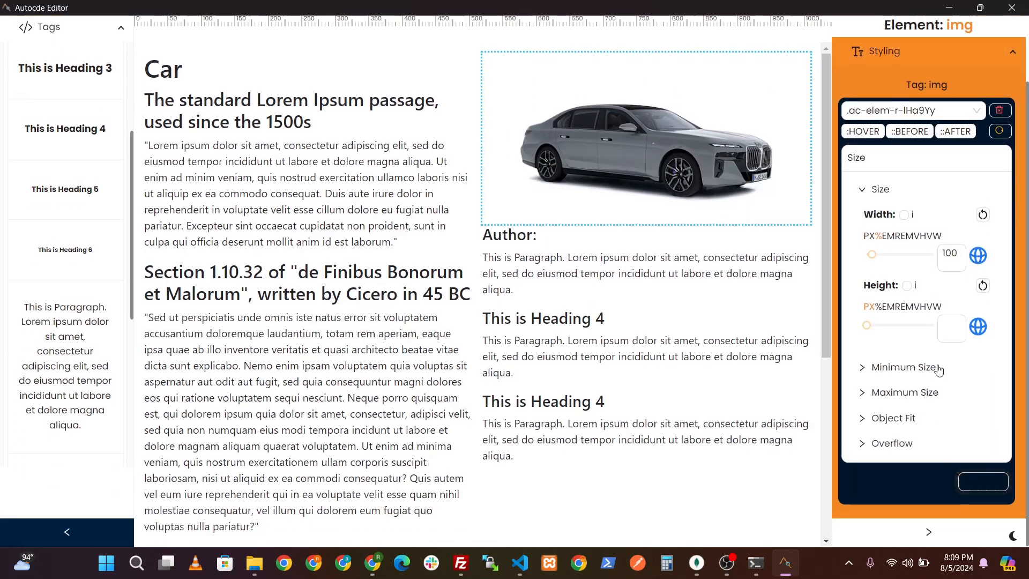
pyautogui.scroll(3, 938, 367)
pyautogui.click(875, 256)
pyautogui.scroll(-5, 348, 331)
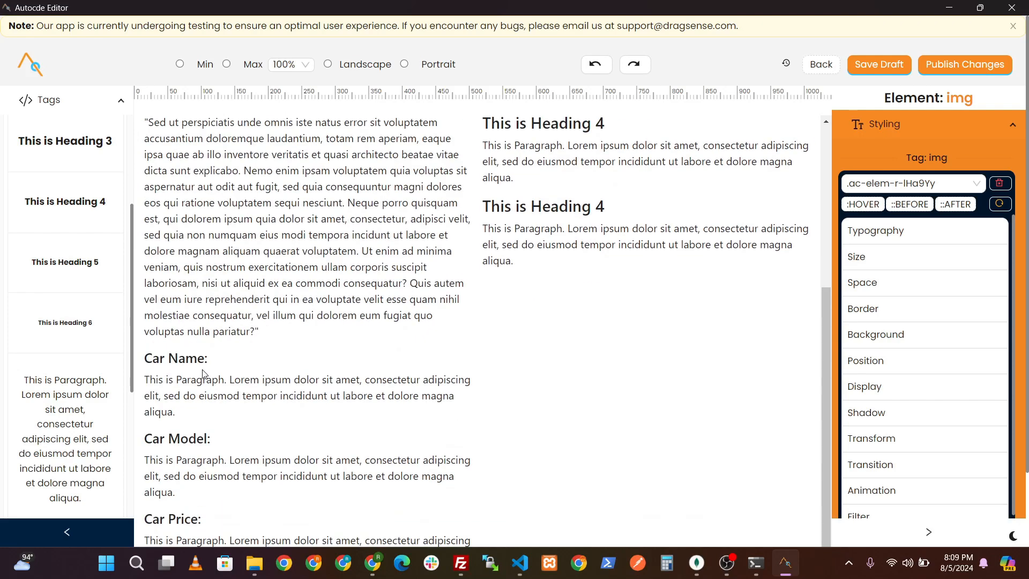
pyautogui.click(205, 374)
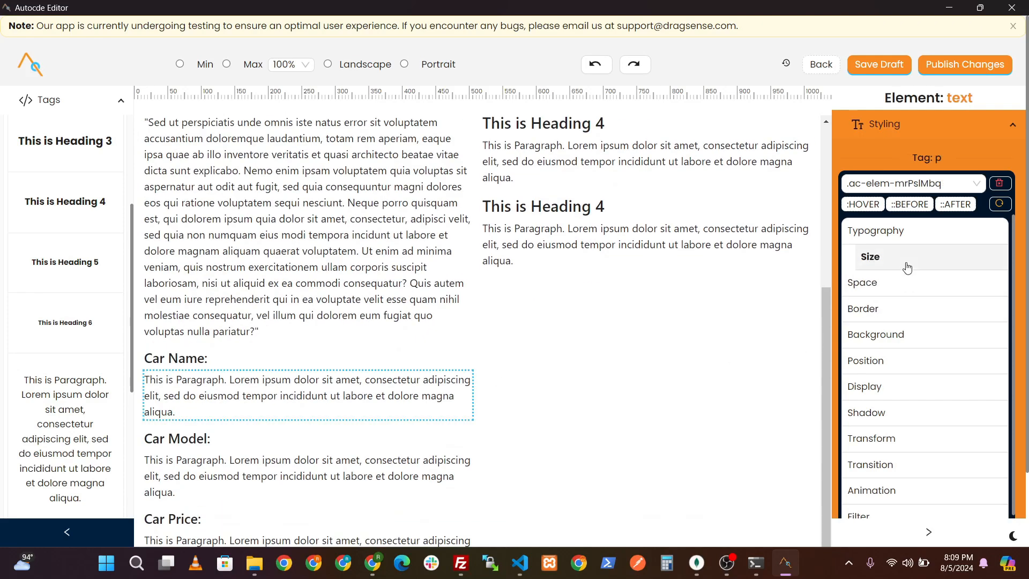
pyautogui.scroll(5, 323, 385)
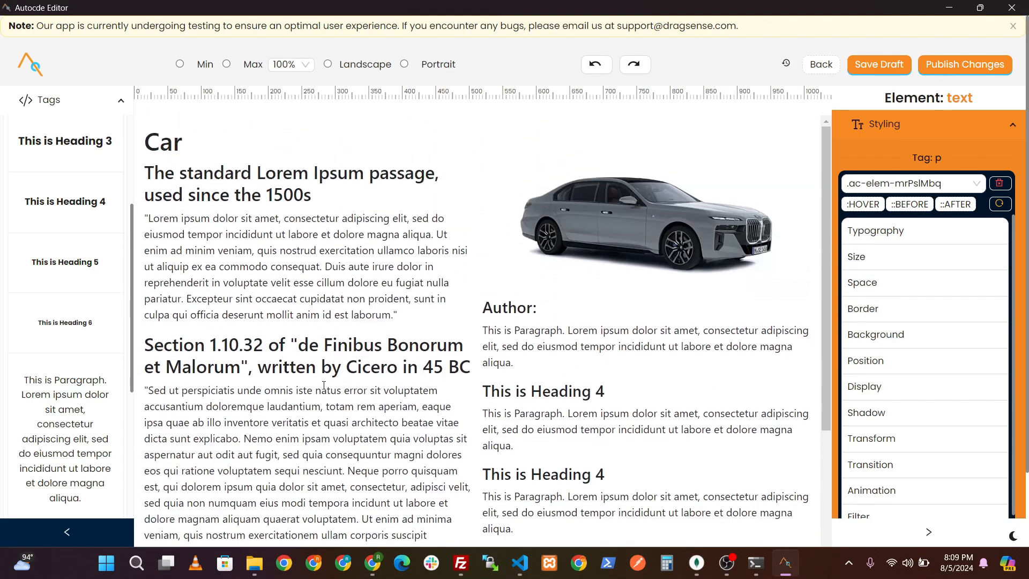
# Step: Insert an hr element before the content paragraph, directly below the main Car heading
pyautogui.rightClick(176, 144)
pyautogui.rightClick(172, 191)
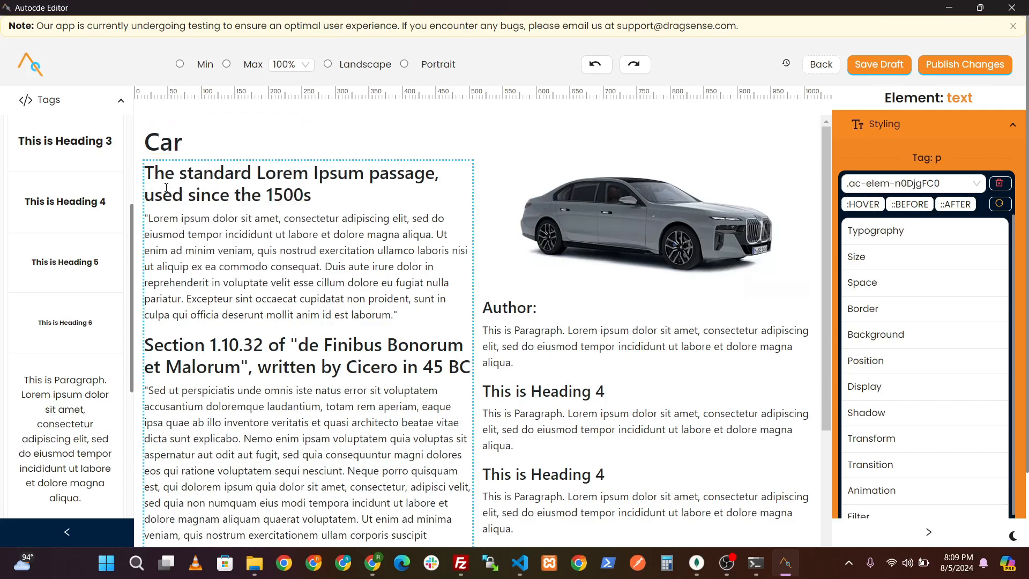
pyautogui.click(261, 218)
pyautogui.click(535, 431)
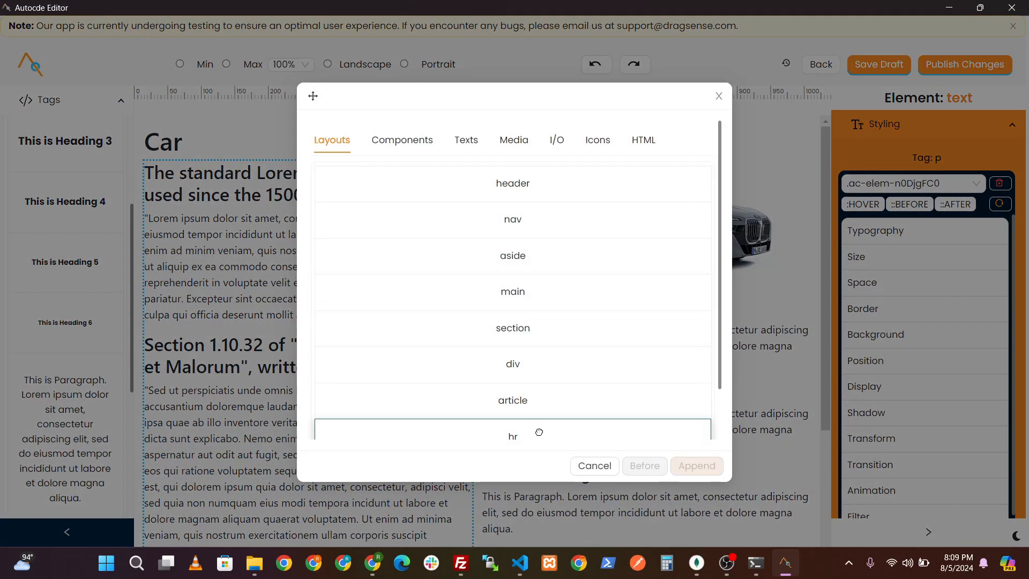
pyautogui.click(646, 466)
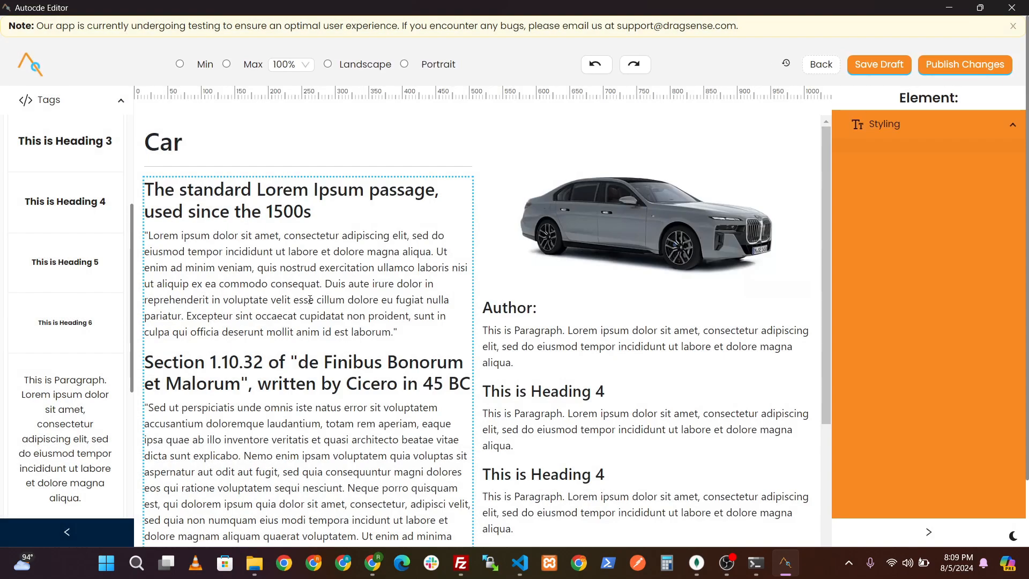
# Step: Bind the paragraph below "Car Name:" to the dynamic value PAGE / STATES / NAME and update it
pyautogui.scroll(-5, 211, 374)
pyautogui.click(199, 408)
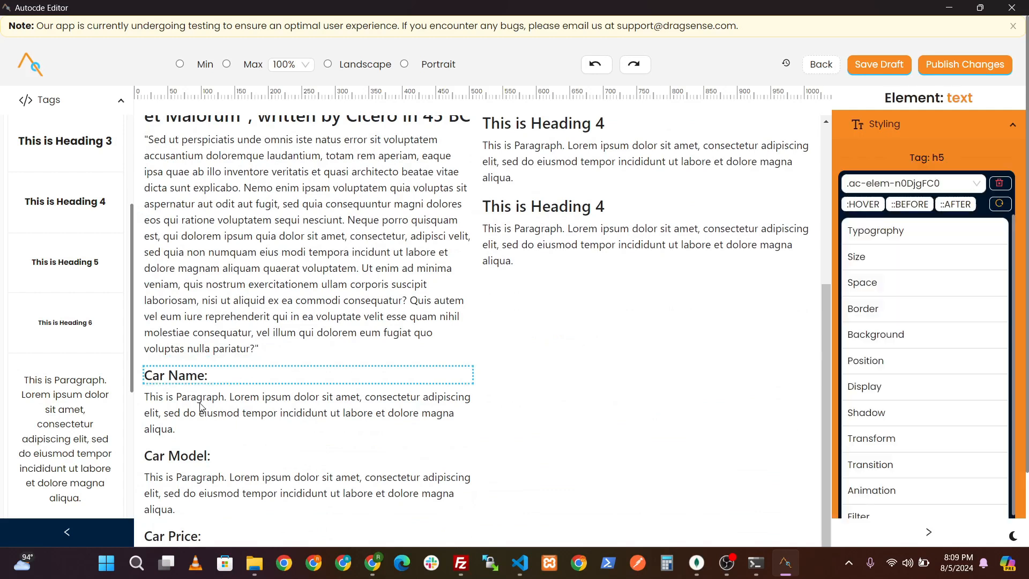
pyautogui.click(879, 124)
pyautogui.click(886, 188)
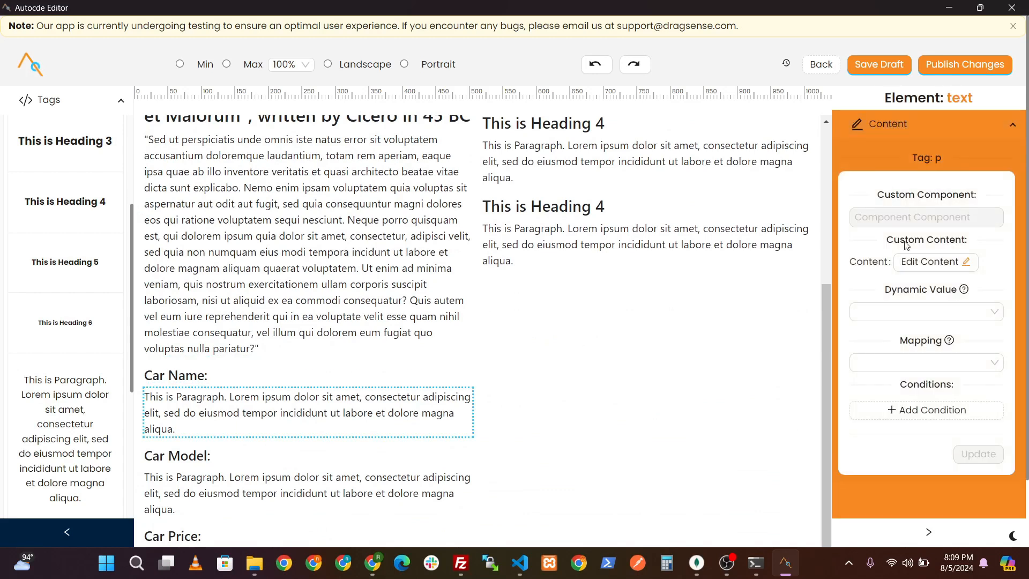
pyautogui.click(918, 321)
pyautogui.click(857, 392)
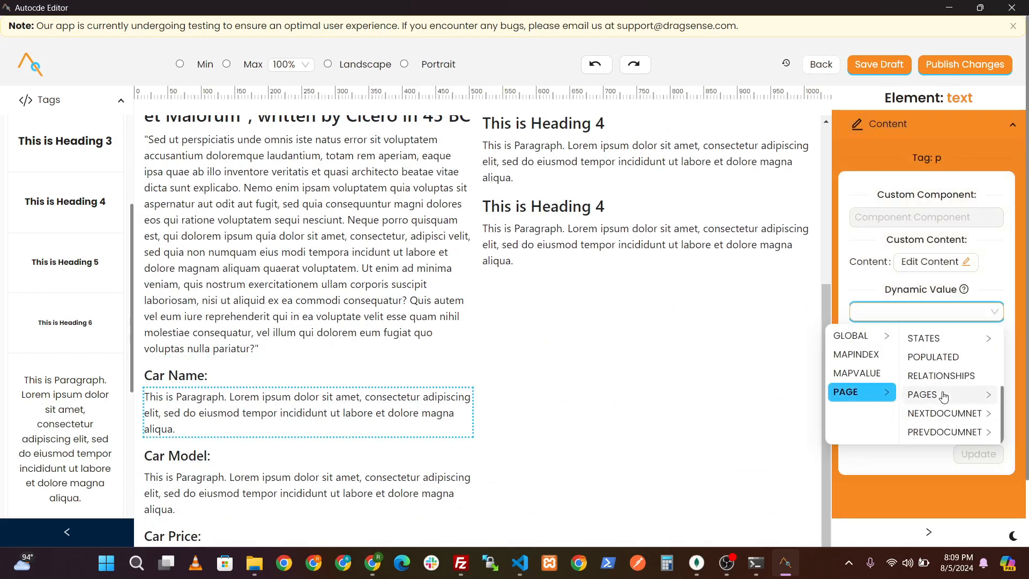
pyautogui.click(943, 338)
pyautogui.click(943, 336)
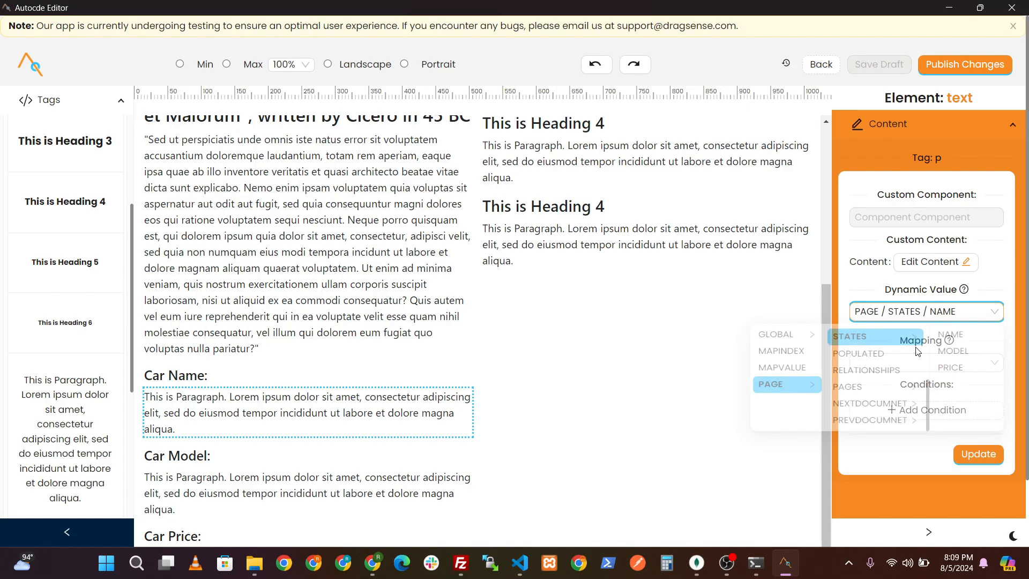
pyautogui.click(978, 454)
# Step: Bind the paragraph below "Car Model:" to the dynamic value PAGE / STATES / MODEL and update it
pyautogui.click(301, 461)
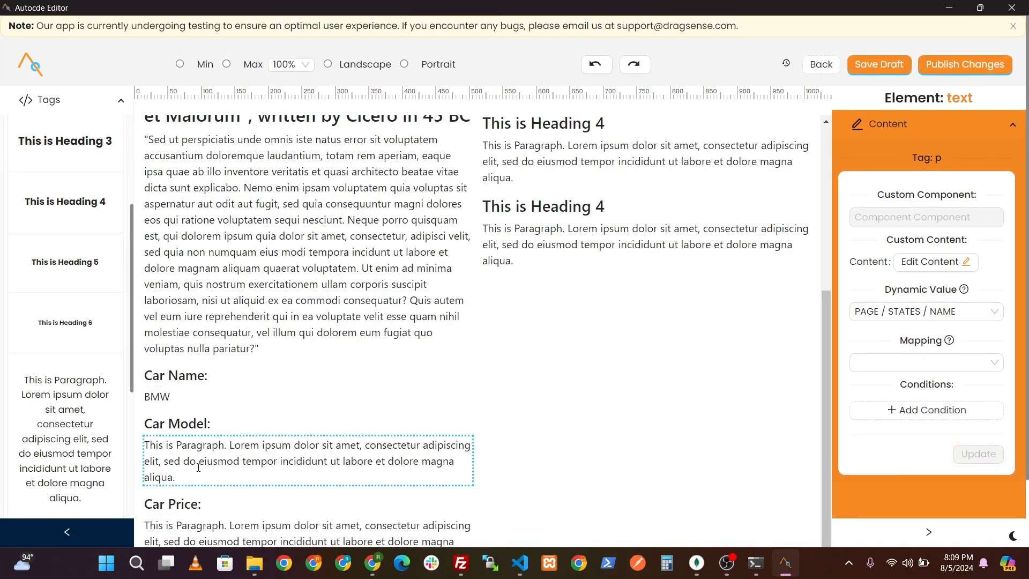
pyautogui.click(943, 311)
pyautogui.click(965, 391)
pyautogui.scroll(-3, 959, 407)
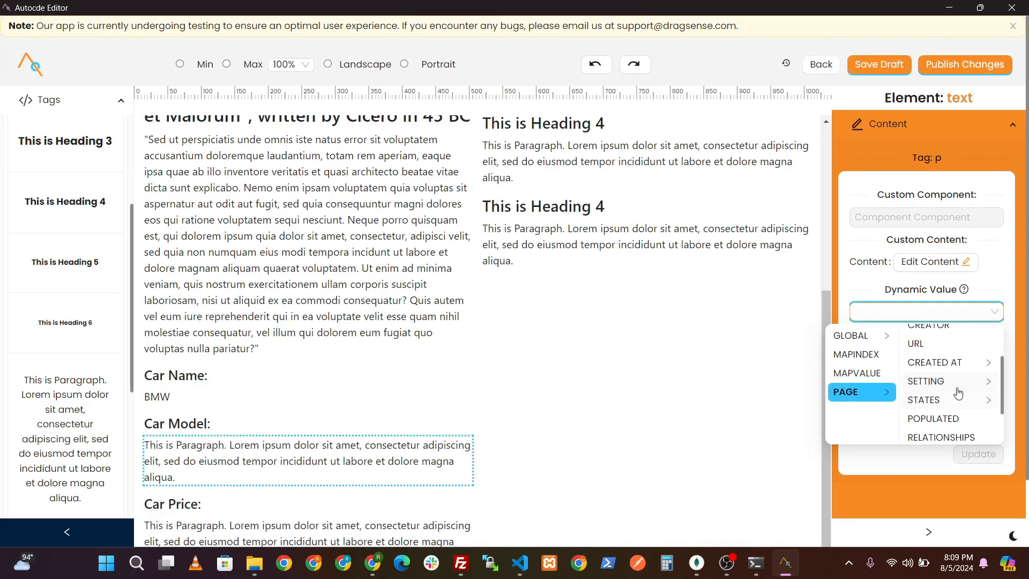
pyautogui.click(959, 400)
pyautogui.click(953, 354)
pyautogui.click(977, 454)
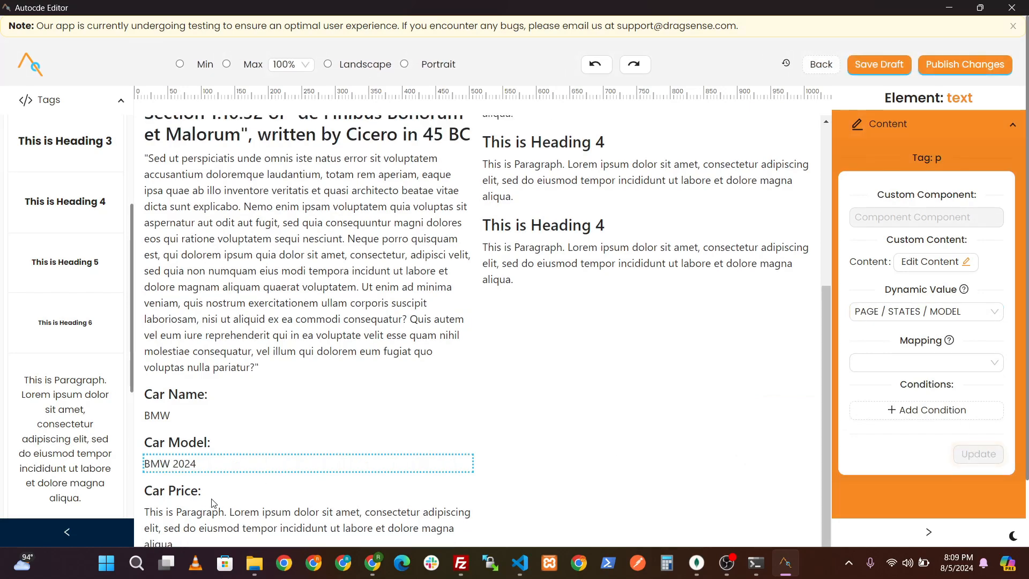
# Step: Bind the paragraph below "Car Price:" to the dynamic value PAGE / STATES / PRICE and update it
pyautogui.click(186, 528)
pyautogui.click(943, 312)
pyautogui.click(954, 391)
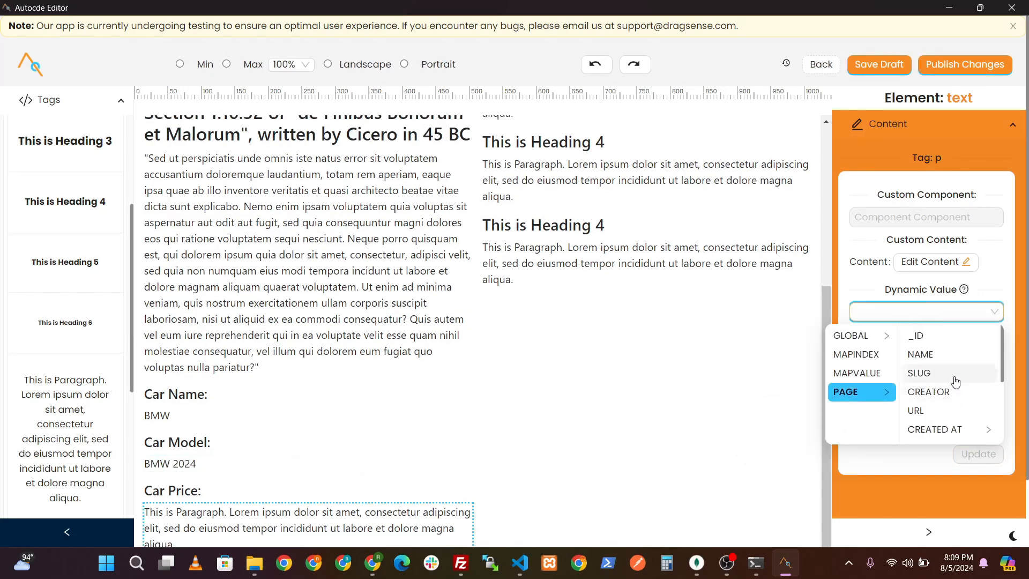
pyautogui.scroll(-4, 941, 382)
pyautogui.click(915, 400)
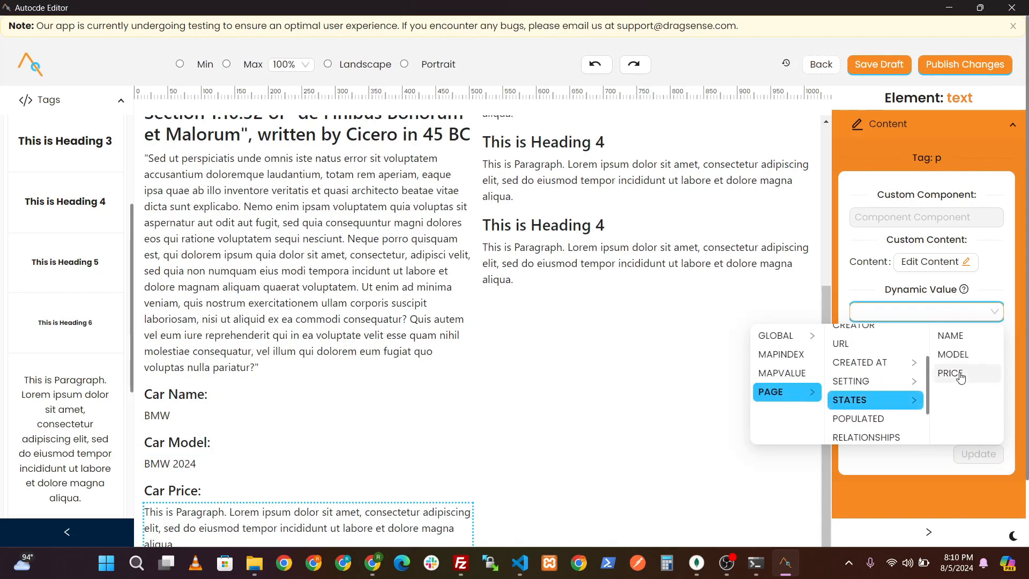
pyautogui.click(958, 371)
pyautogui.click(979, 454)
pyautogui.scroll(-3, 311, 475)
pyautogui.scroll(2, 279, 330)
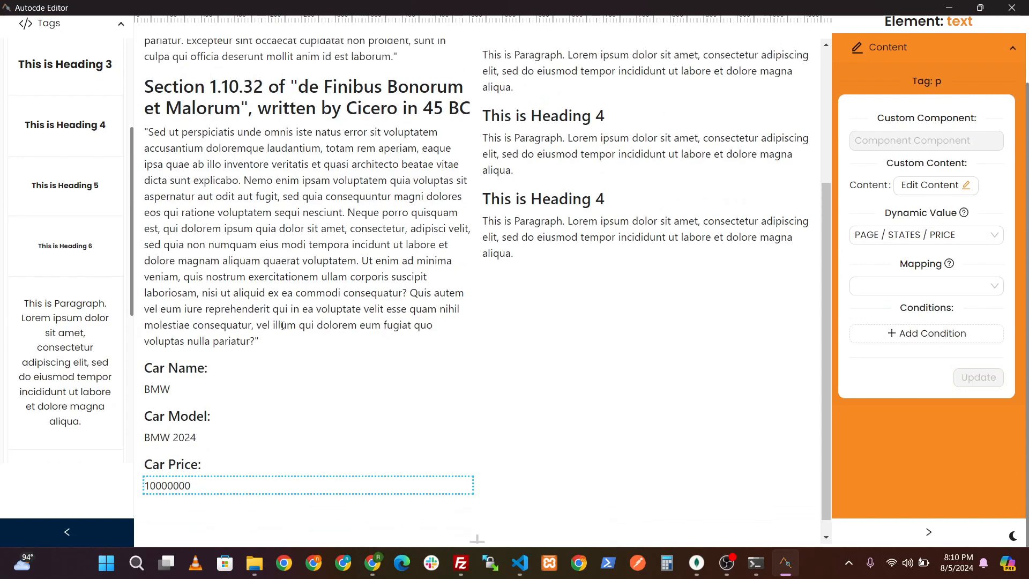
pyautogui.scroll(4, 280, 329)
pyautogui.scroll(-4, 244, 282)
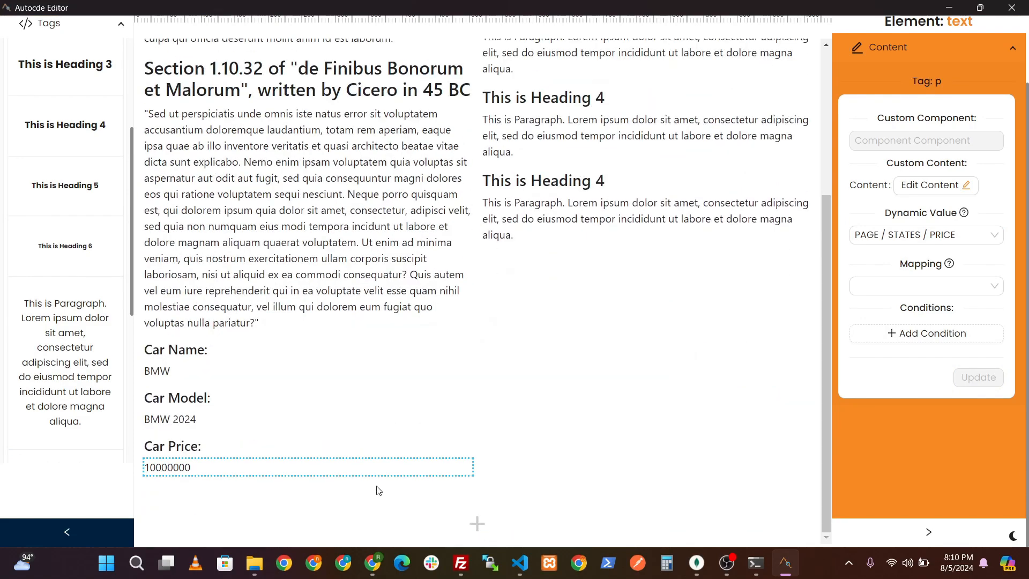
# Step: Switch to the DragSense dashboard in Chrome, open the Car collection's settings and view its Collection Body content without changing it
pyautogui.click(373, 563)
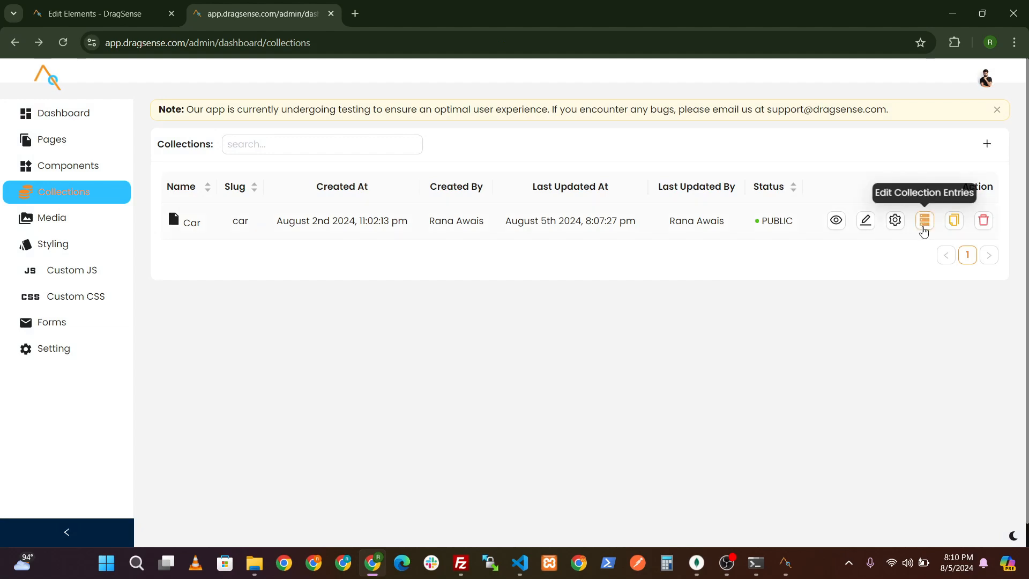
pyautogui.click(895, 220)
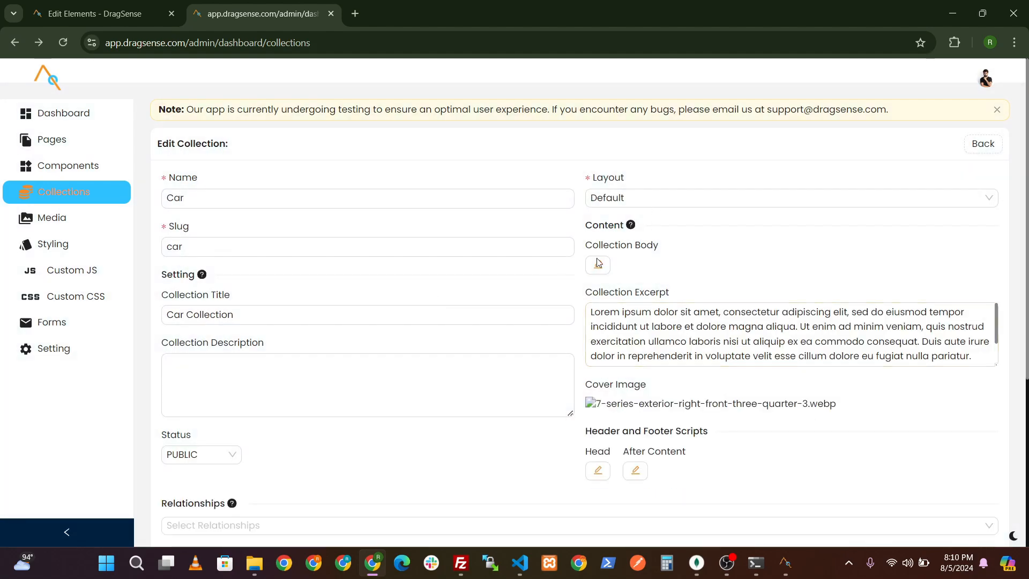
pyautogui.click(598, 262)
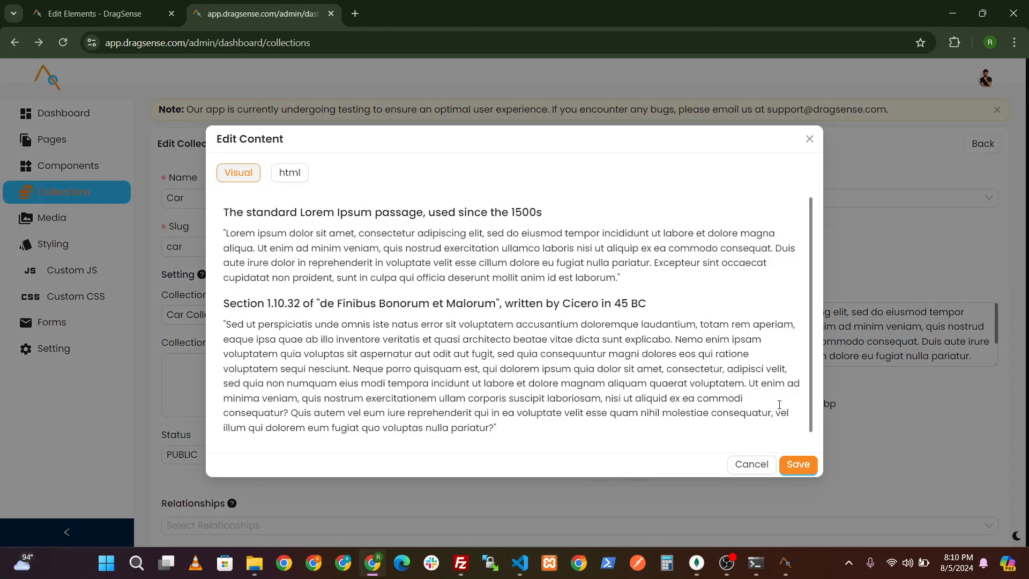
pyautogui.click(750, 464)
# Step: Examine the Car collection's name, model and price states and the name state's default value, and return to the collections list
pyautogui.click(188, 200)
pyautogui.scroll(-5, 244, 347)
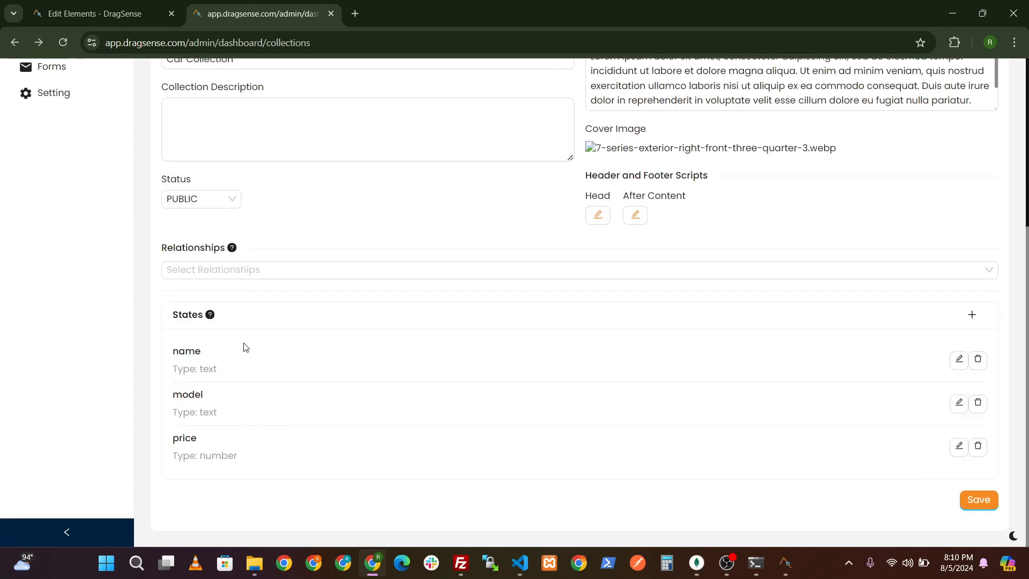
pyautogui.doubleClick(183, 350)
pyautogui.doubleClick(185, 395)
pyautogui.doubleClick(184, 438)
pyautogui.click(959, 358)
pyautogui.scroll(-2, 285, 504)
pyautogui.click(201, 396)
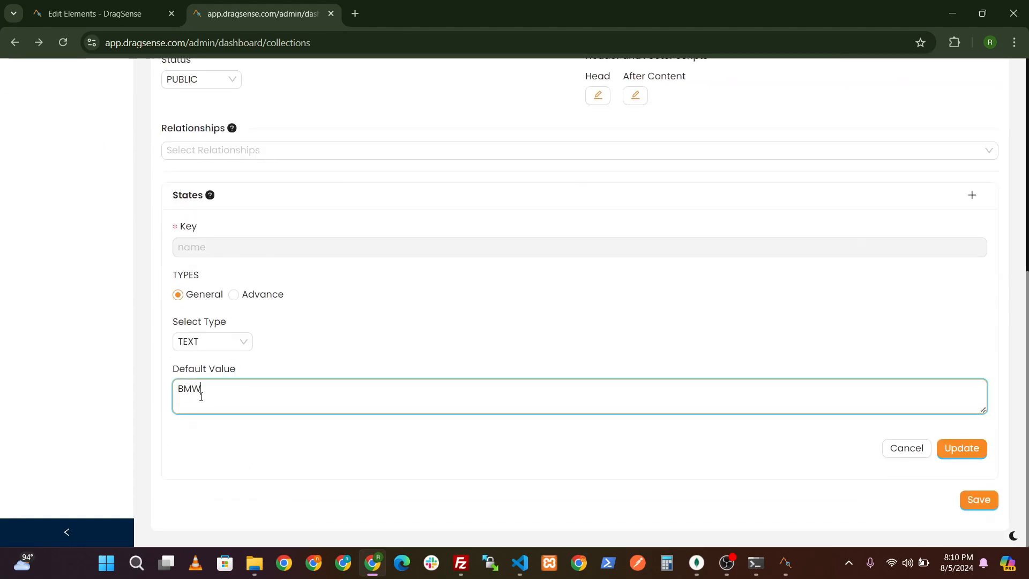
pyautogui.click(962, 448)
pyautogui.scroll(5, 981, 322)
pyautogui.click(983, 144)
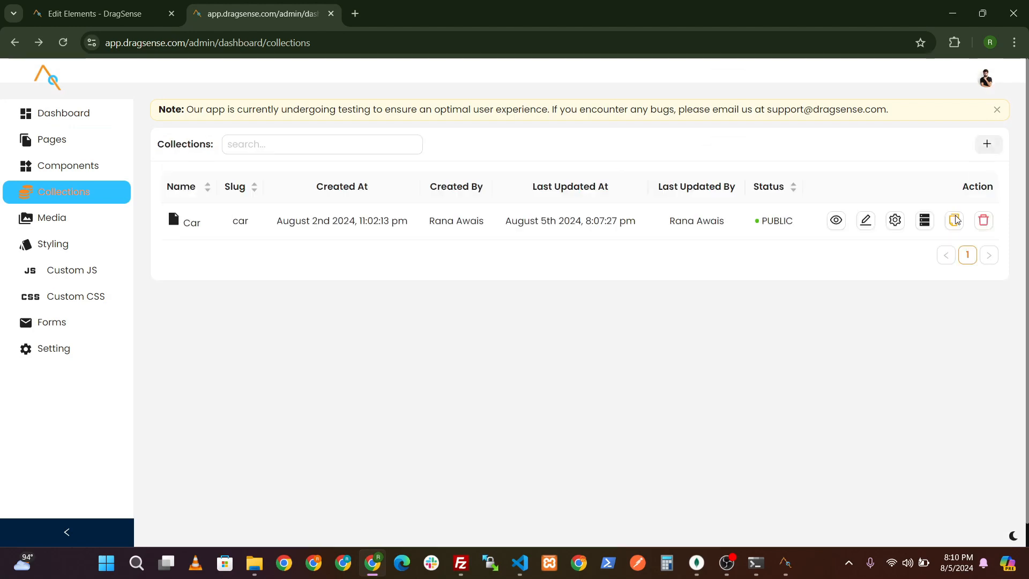
# Step: Open the Car collection's entries, inspect the model and price states of Doc 1, and close the entries dialog
pyautogui.click(924, 220)
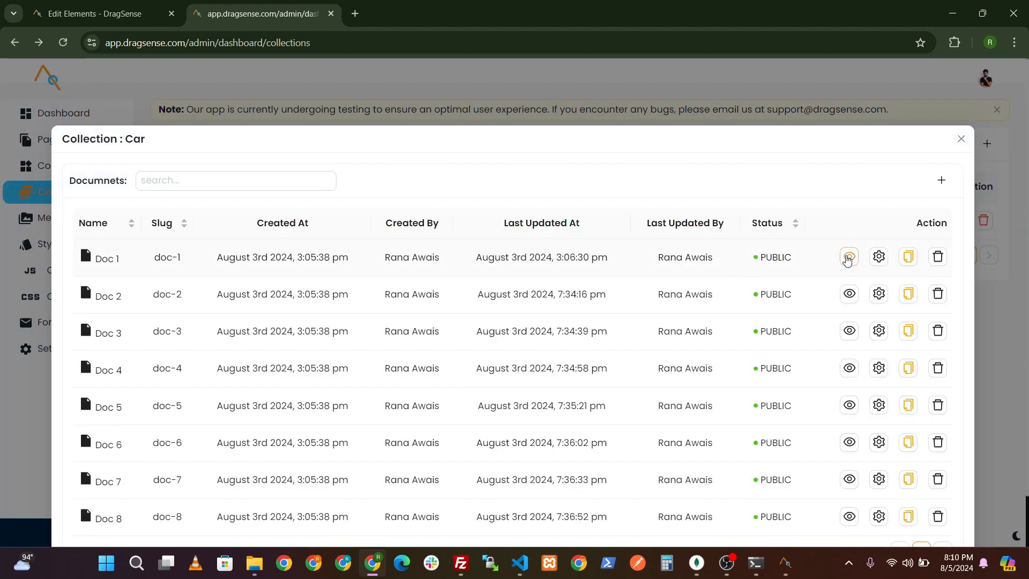
pyautogui.click(847, 258)
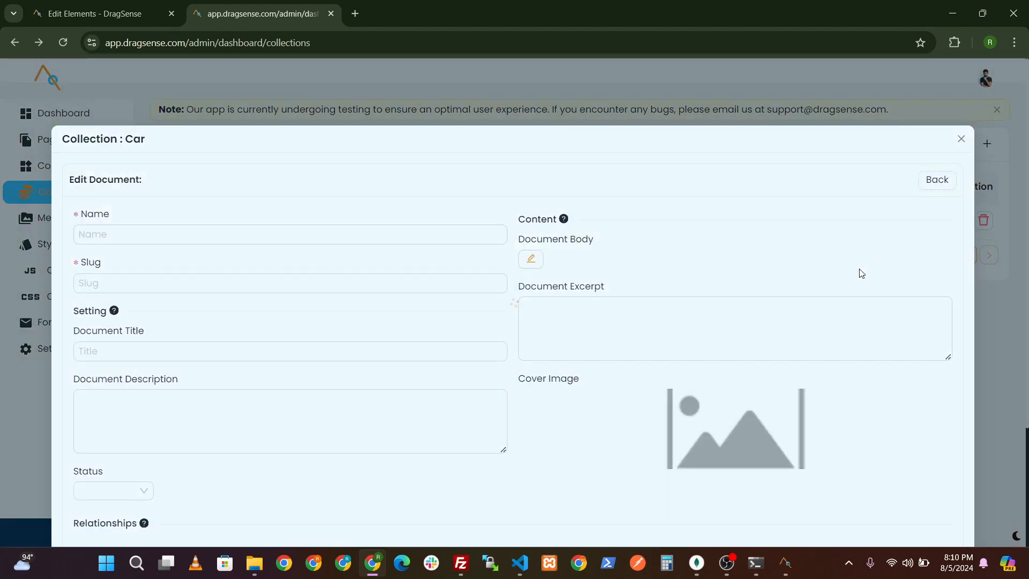
pyautogui.scroll(-5, 246, 324)
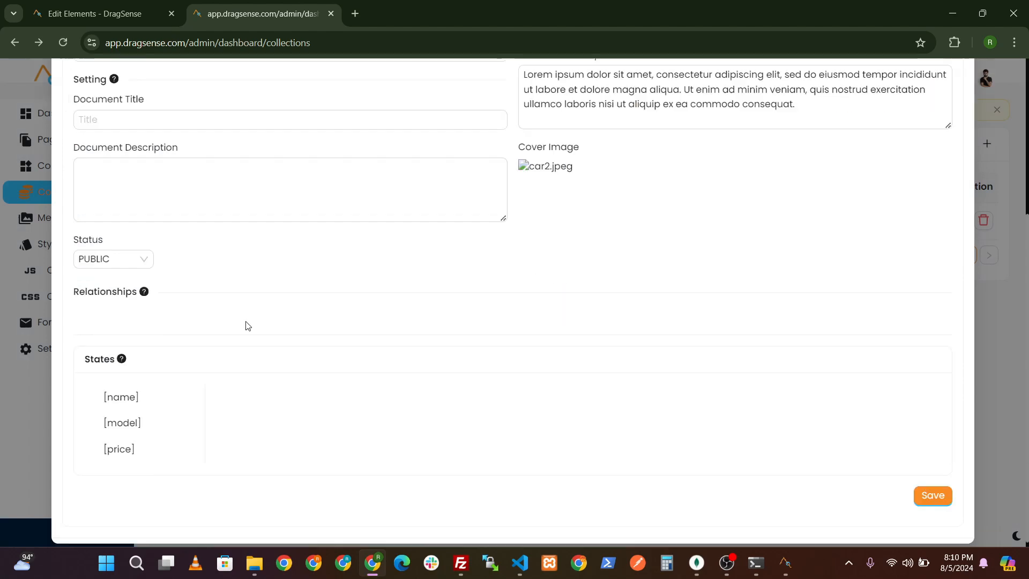
pyautogui.click(138, 420)
pyautogui.click(126, 441)
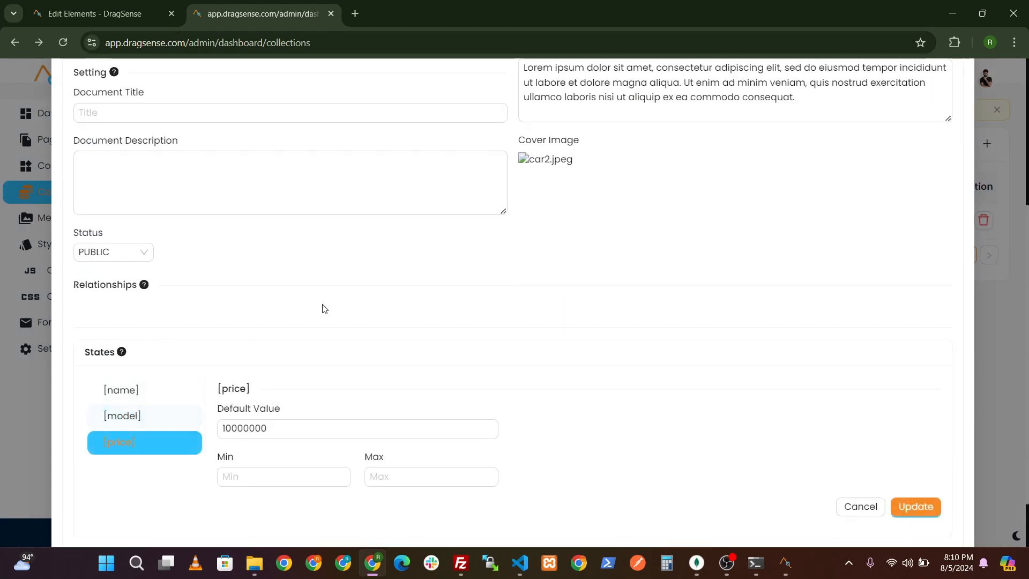
pyautogui.click(858, 505)
pyautogui.click(963, 141)
# Step: Switch back to Autocde Editor and bind the paragraph below "Author:" to the dynamic value PAGE / CREATOR, applying the update
pyautogui.click(784, 563)
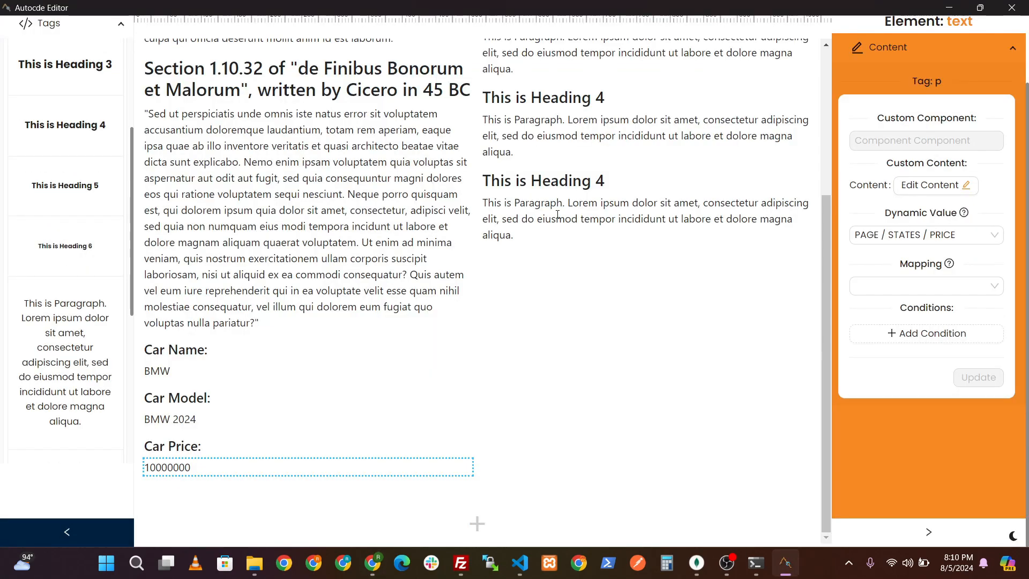
pyautogui.scroll(5, 557, 214)
pyautogui.click(556, 258)
pyautogui.click(922, 235)
pyautogui.click(858, 315)
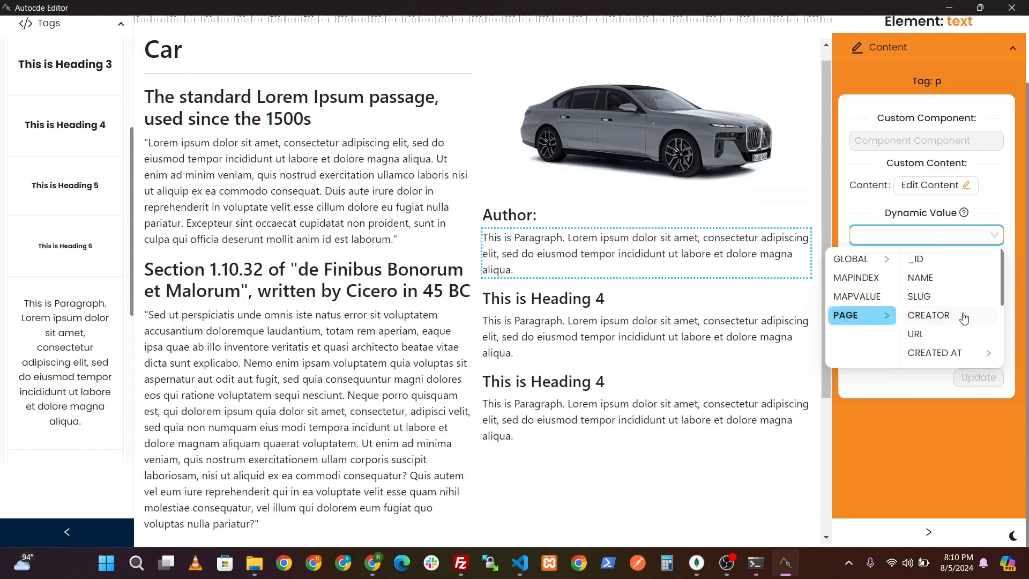
pyautogui.click(963, 317)
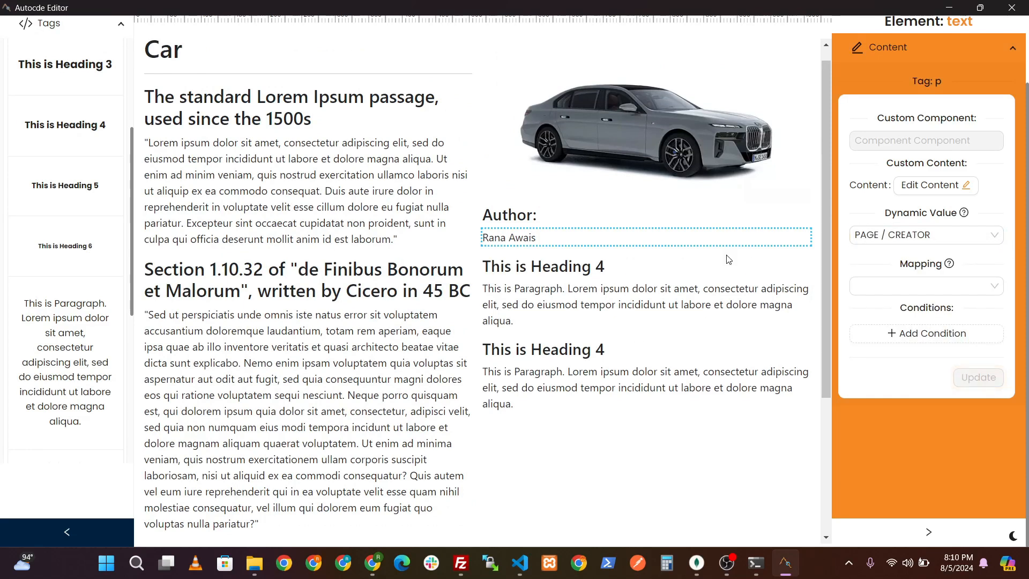
# Step: Bind the paragraph below the first placeholder heading under the author to the dynamic value PAGE / URL and update it
pyautogui.click(600, 264)
pyautogui.click(911, 237)
pyautogui.click(634, 299)
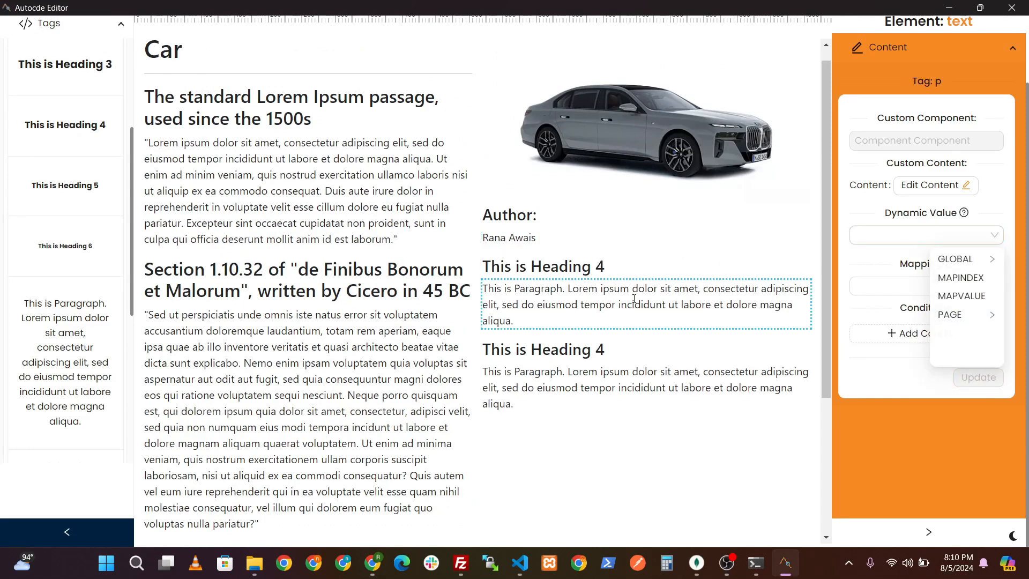
pyautogui.click(908, 240)
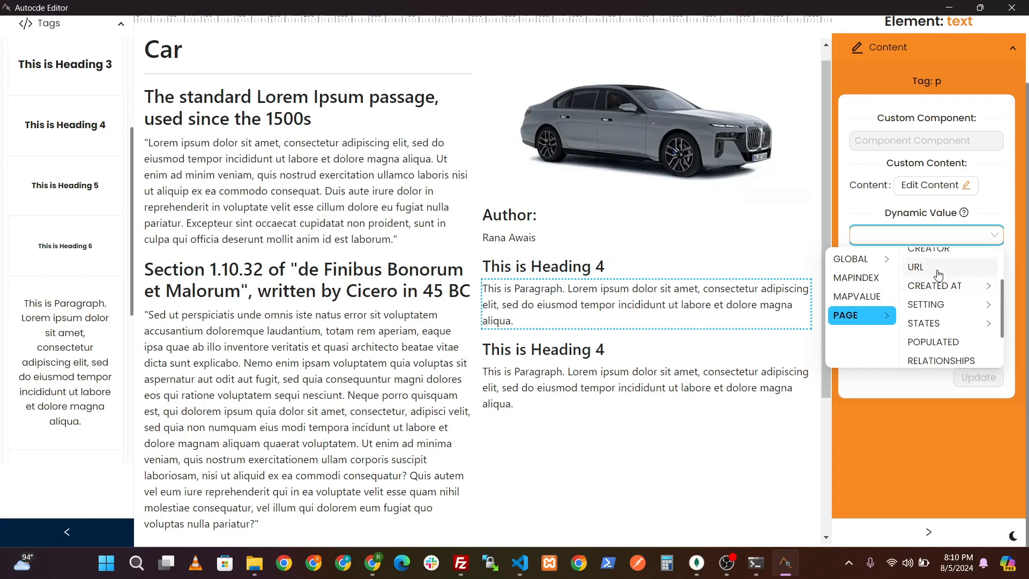
pyautogui.click(589, 321)
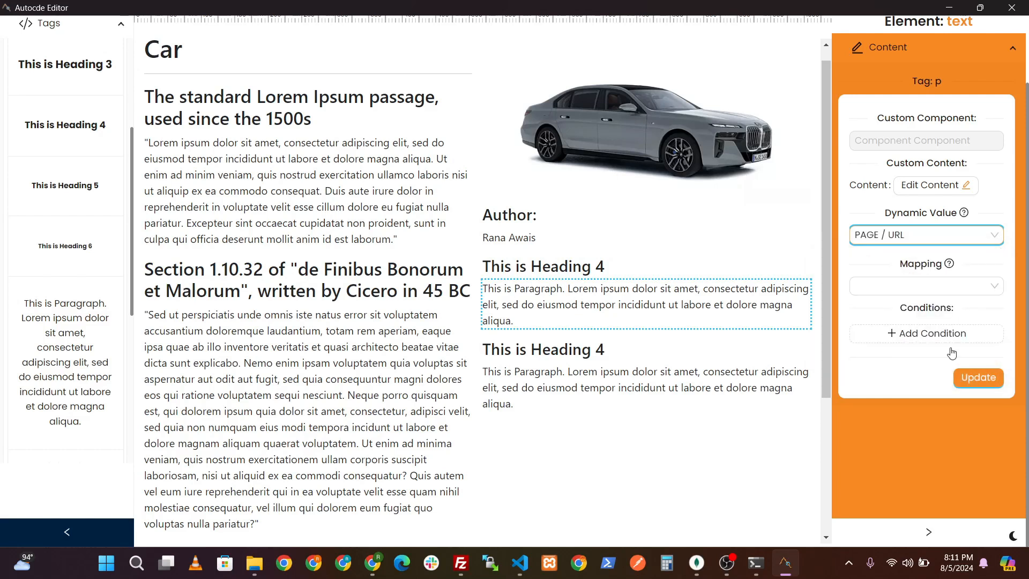
# Step: Replace the placeholder heading above the page URL paragraph with "URL" and save the text edit
pyautogui.tripleClick(552, 262)
pyautogui.press('BackSpace')
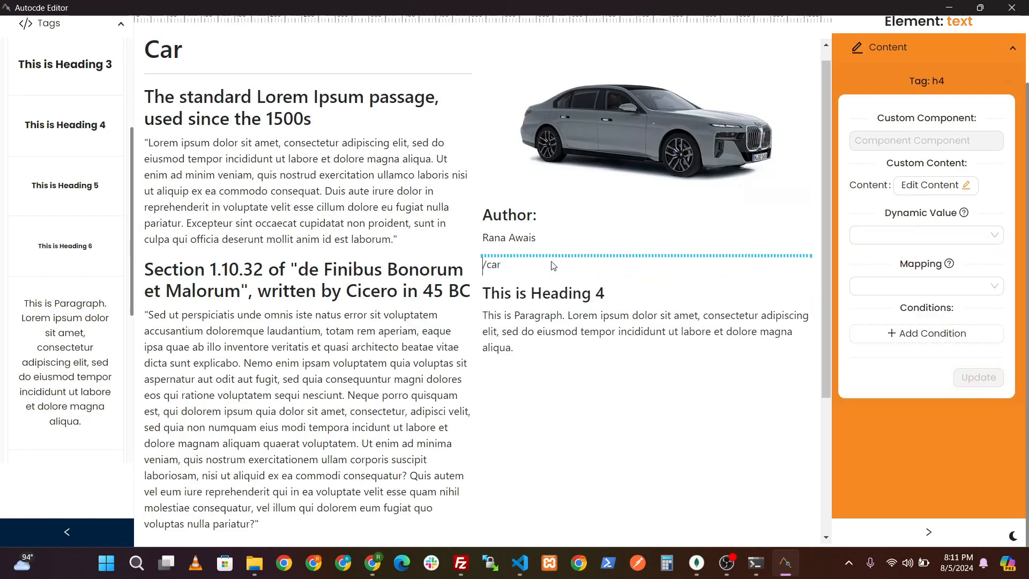
pyautogui.click(561, 325)
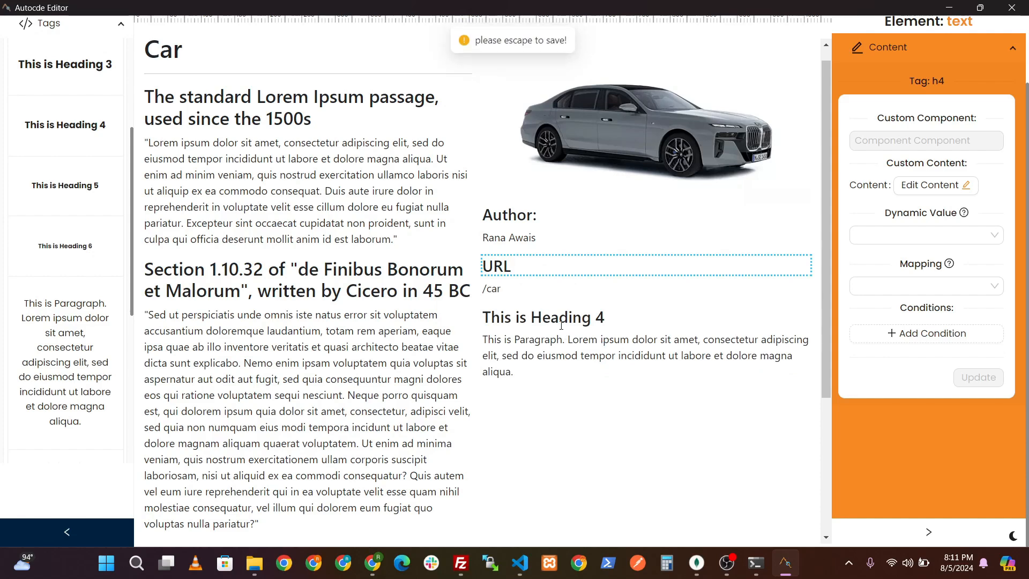
pyautogui.click(561, 316)
# Step: Bind the paragraph below the last placeholder heading to the dynamic value PAGE / SETTING / STATUS and update it
pyautogui.click(665, 340)
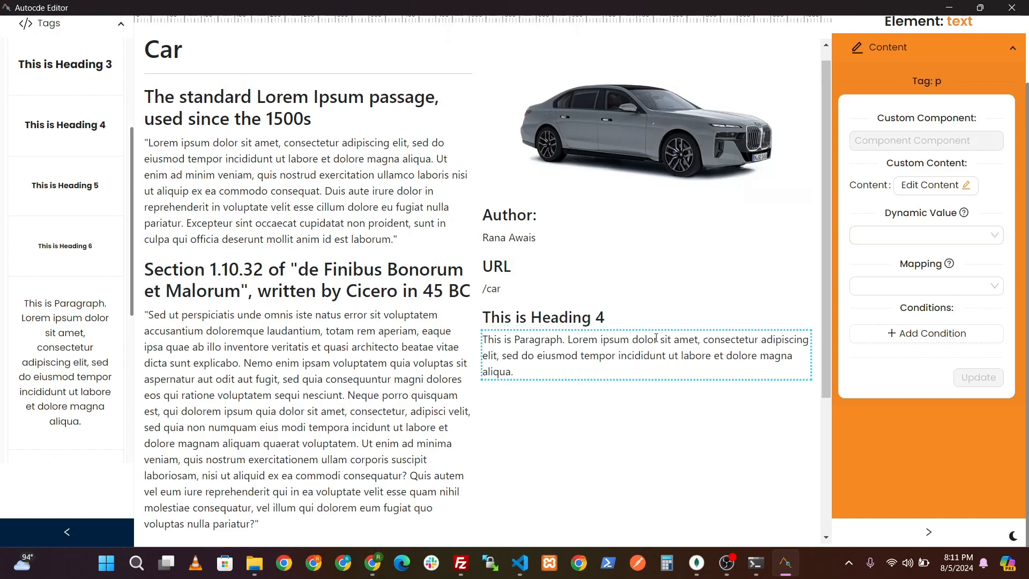
pyautogui.click(896, 237)
pyautogui.click(959, 315)
pyautogui.scroll(-3, 959, 316)
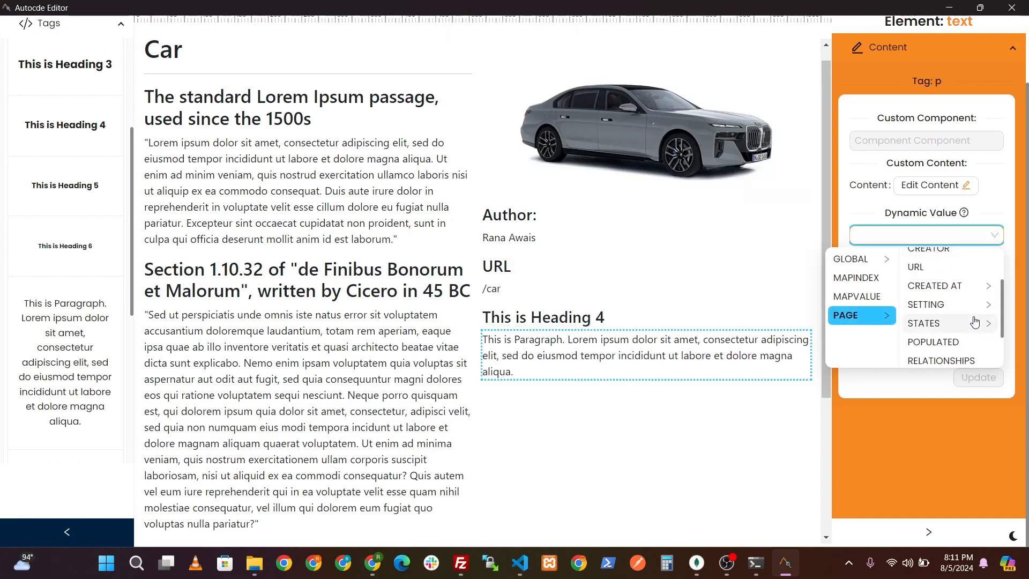
pyautogui.scroll(2, 945, 321)
pyautogui.click(943, 310)
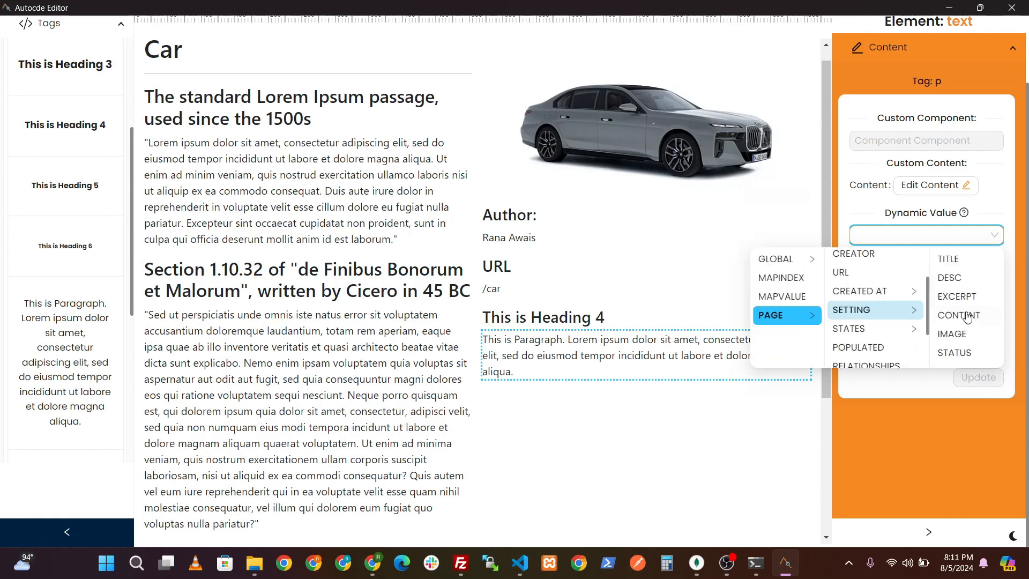
pyautogui.click(983, 353)
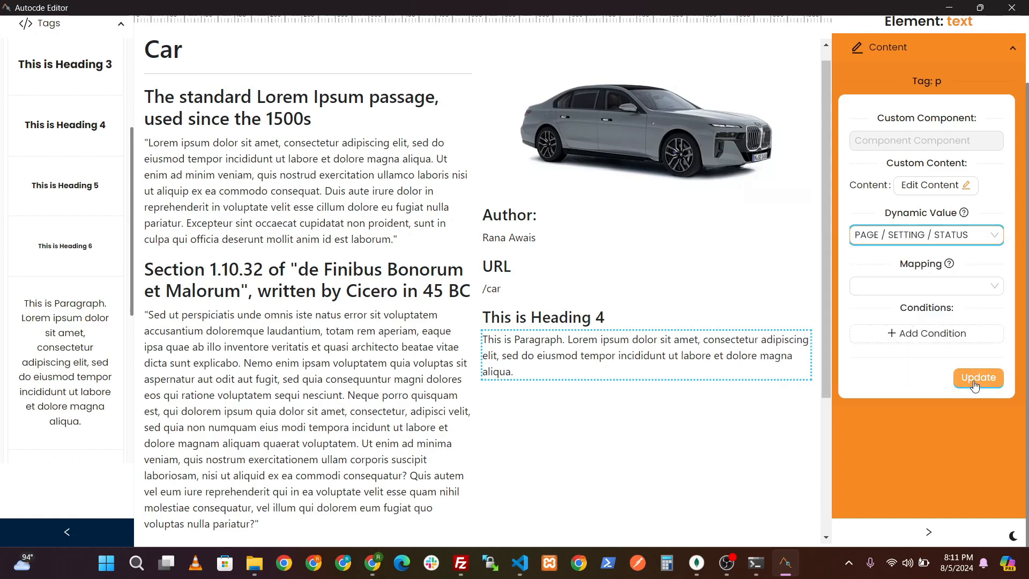
pyautogui.click(978, 376)
# Step: Replace the remaining placeholder heading above the status paragraph with "Status"
pyautogui.click(547, 320)
pyautogui.write('Status')
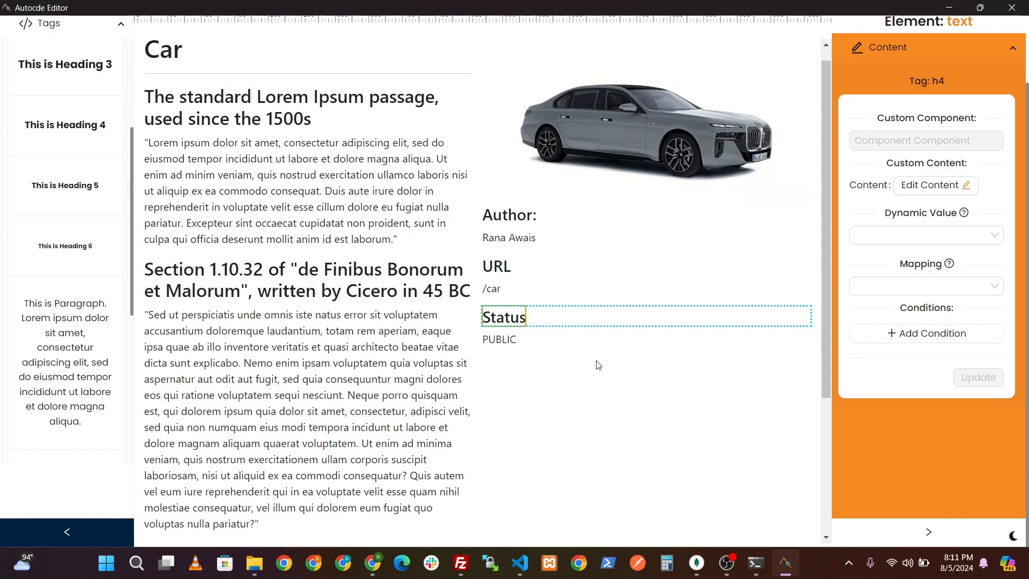
# Step: Look over the finished Car layout and publish the page changes
pyautogui.scroll(-3, 624, 391)
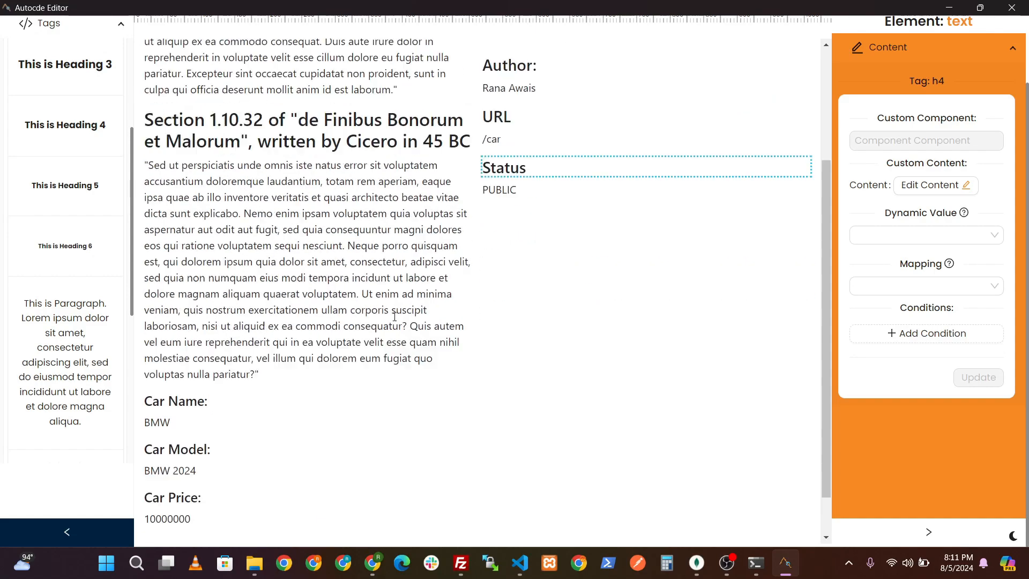
pyautogui.scroll(4, 628, 109)
pyautogui.scroll(2, 577, 289)
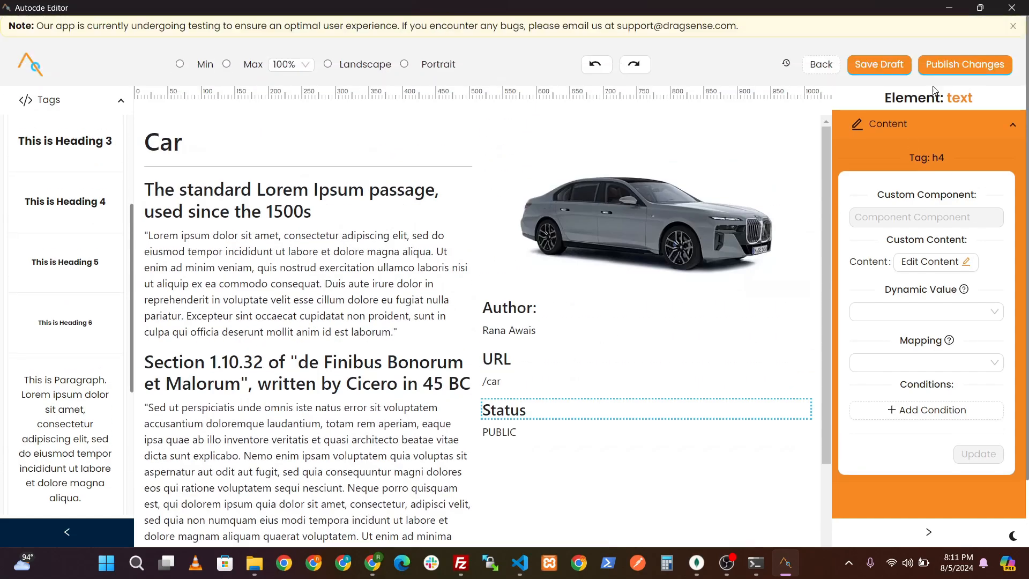
pyautogui.click(964, 65)
pyautogui.click(611, 163)
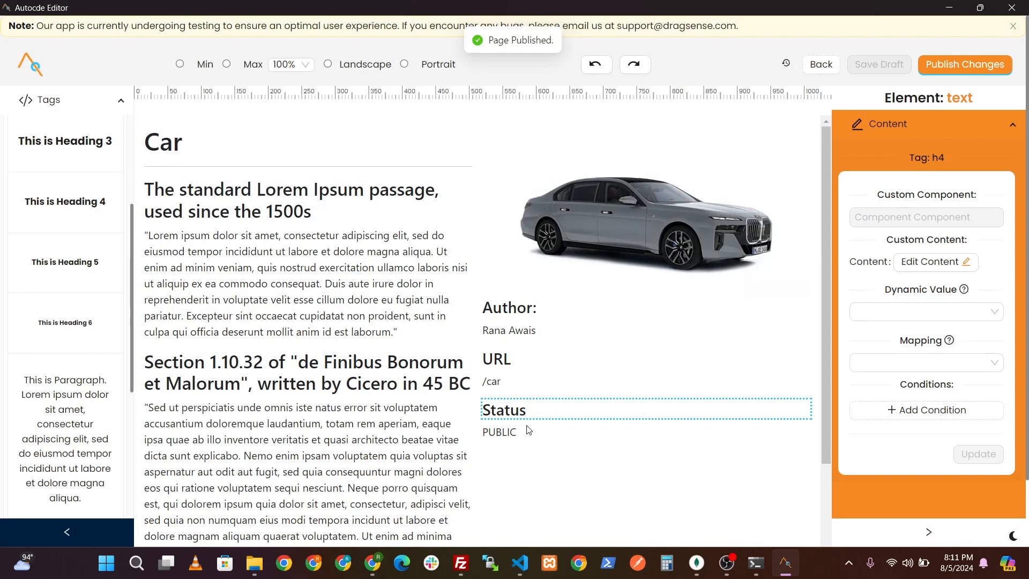
# Step: Open the live Car collection page from the DragSense dashboard in Chrome, review its content, and return to the dashboard
pyautogui.hotkey('alt', 'Tab')
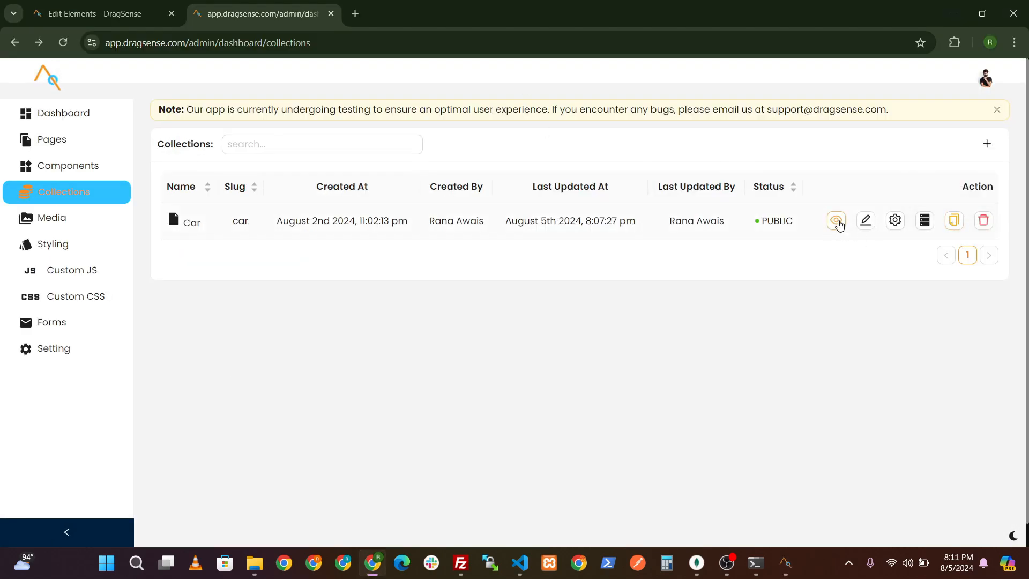
pyautogui.click(836, 222)
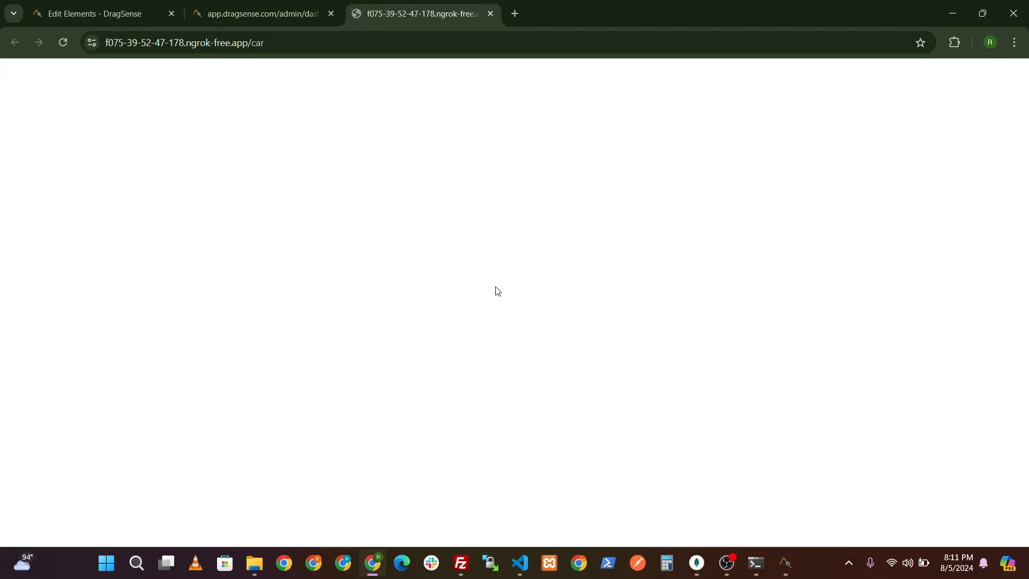
pyautogui.click(213, 295)
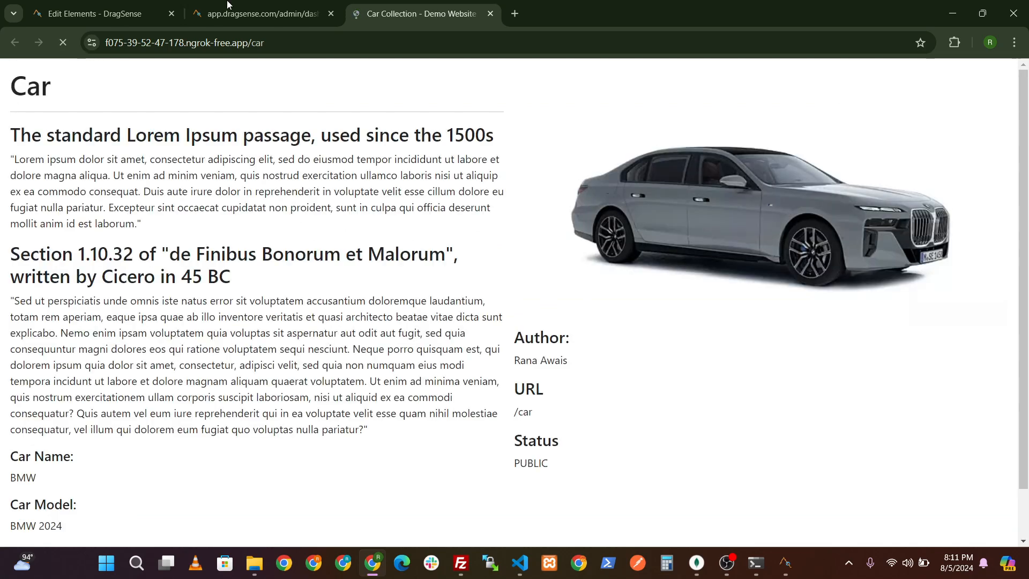
pyautogui.moveTo(123, 98); pyautogui.dragTo(9, 91)
pyautogui.moveTo(19, 134); pyautogui.dragTo(476, 283)
pyautogui.click(687, 329)
pyautogui.scroll(-2, 687, 329)
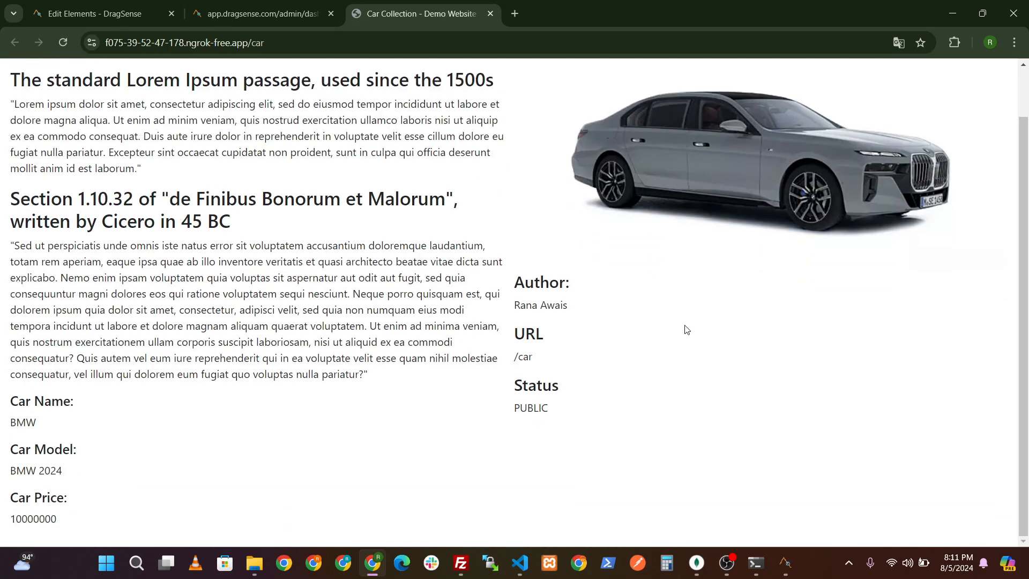
pyautogui.scroll(3, 424, 360)
pyautogui.click(273, 15)
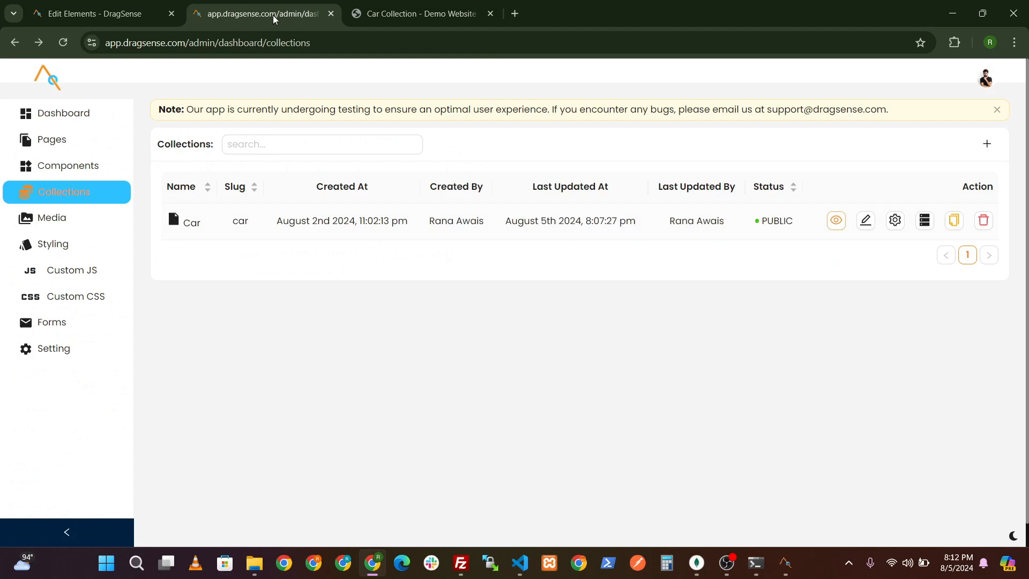
# Step: List the Car collection's documents and open the live page of Doc 1
pyautogui.click(921, 220)
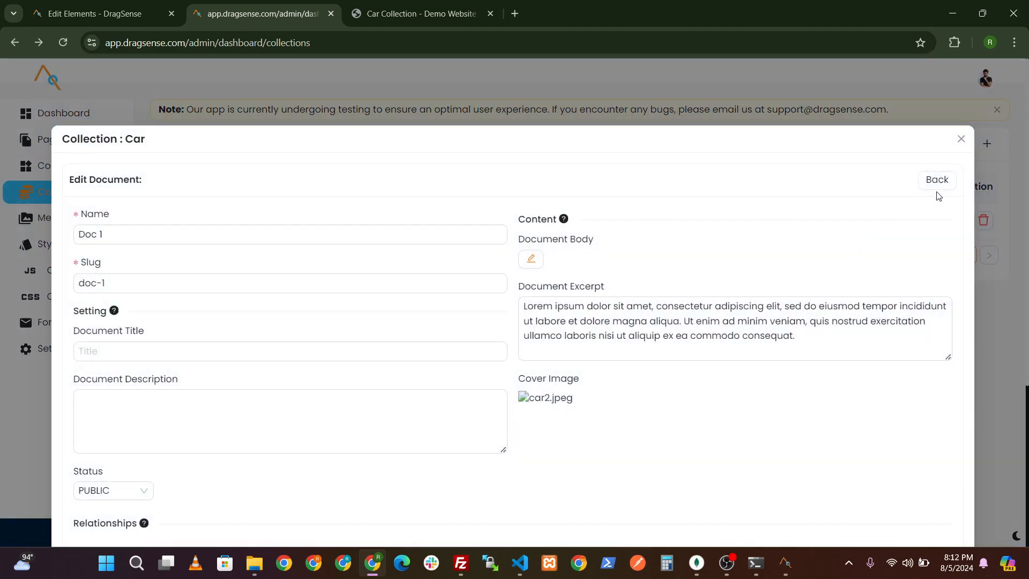
pyautogui.click(937, 180)
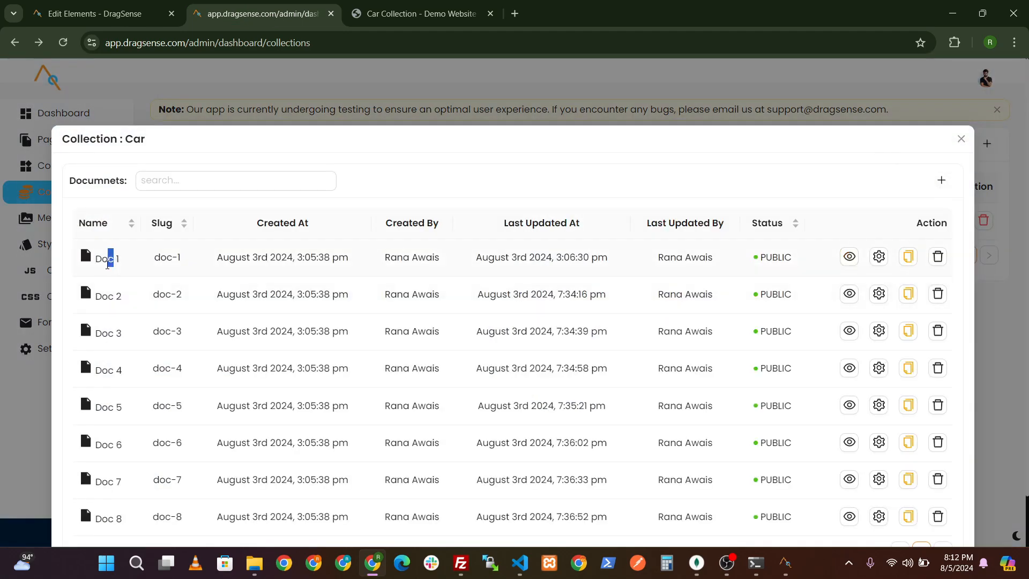
pyautogui.click(850, 257)
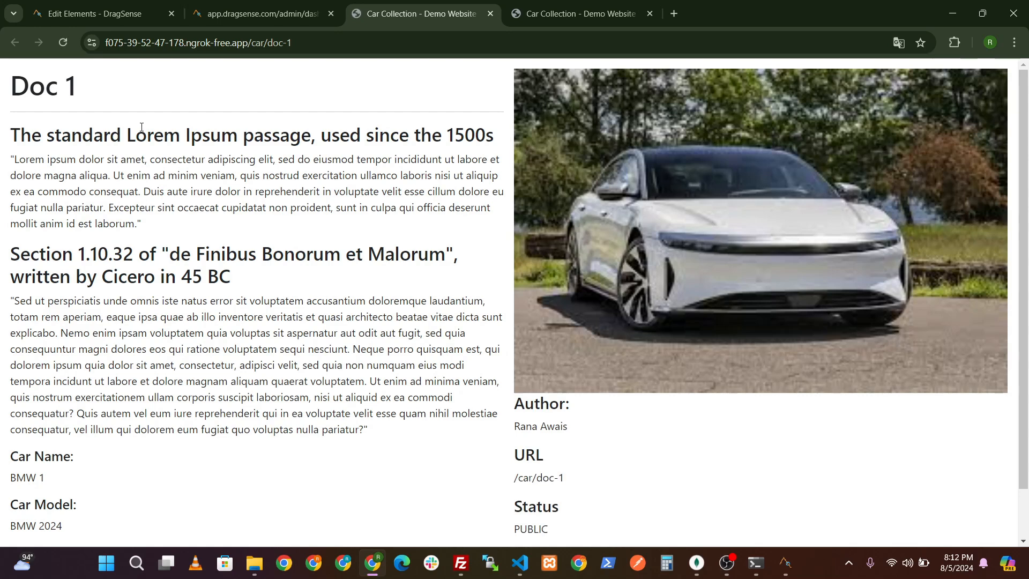
# Step: Review Doc 1's live page, checking its title, car name, car model and URL
pyautogui.moveTo(131, 102); pyautogui.dragTo(4, 99)
pyautogui.click(1, 107)
pyautogui.scroll(-1, 695, 139)
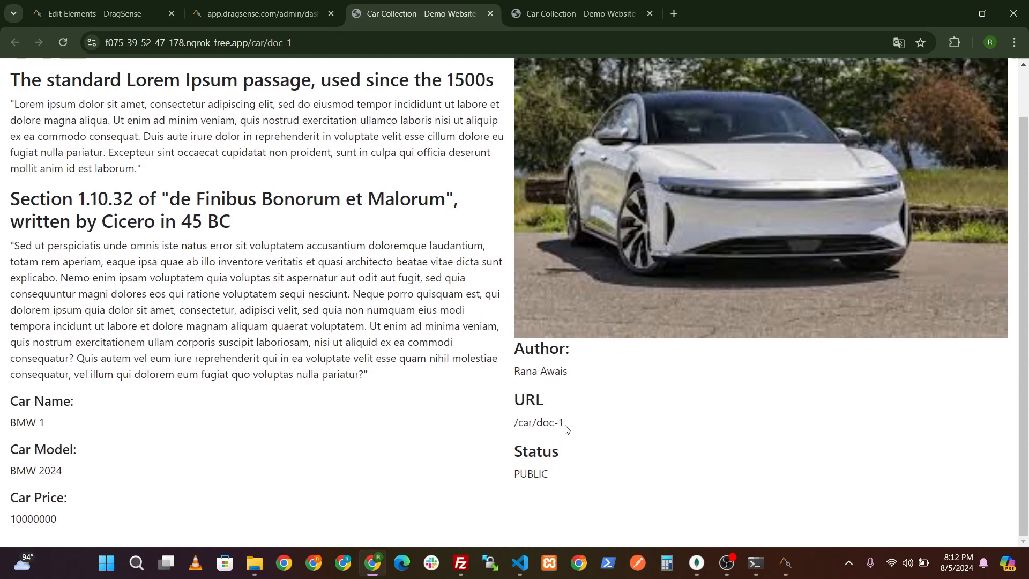
pyautogui.moveTo(567, 429); pyautogui.dragTo(2, 431)
pyautogui.click(51, 430)
pyautogui.moveTo(80, 469); pyautogui.dragTo(8, 473)
pyautogui.click(51, 439)
pyautogui.scroll(1, 108, 410)
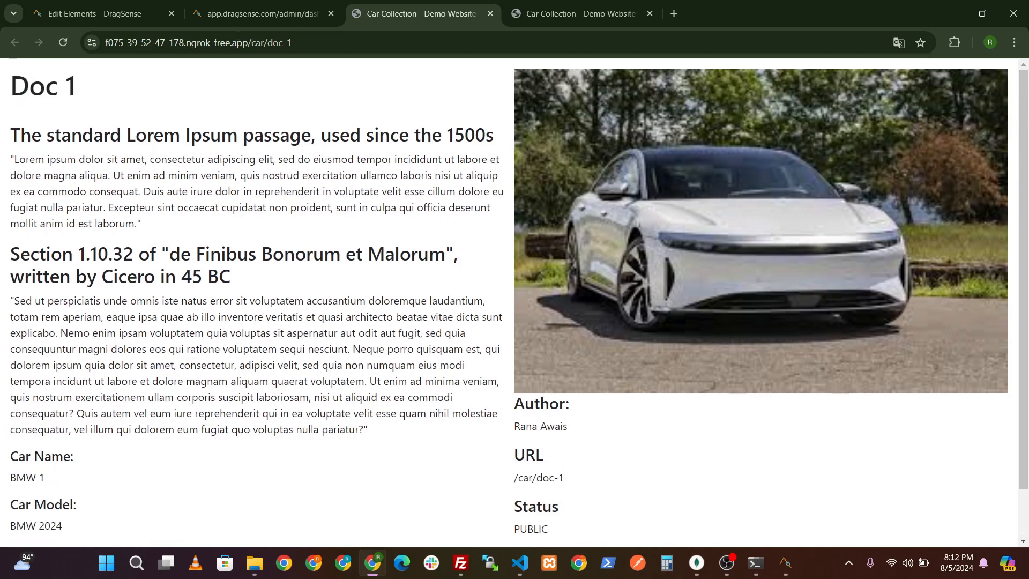
# Step: Open the live page of Doc 2 from the document list and check its title, car name and URL
pyautogui.click(241, 14)
pyautogui.click(852, 294)
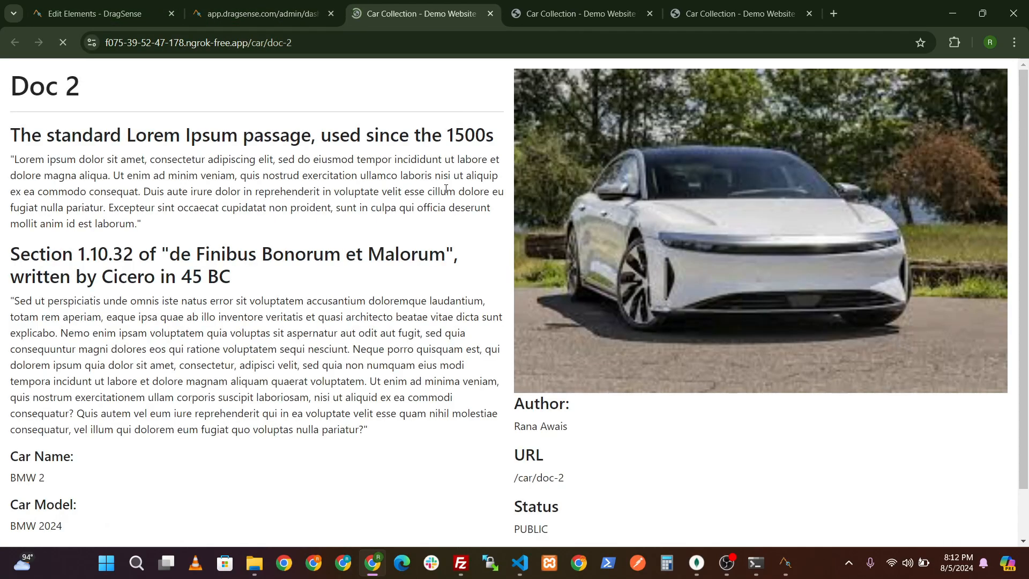
pyautogui.moveTo(81, 87); pyautogui.dragTo(10, 87)
pyautogui.scroll(-1, 170, 366)
pyautogui.moveTo(91, 421); pyautogui.dragTo(1, 422)
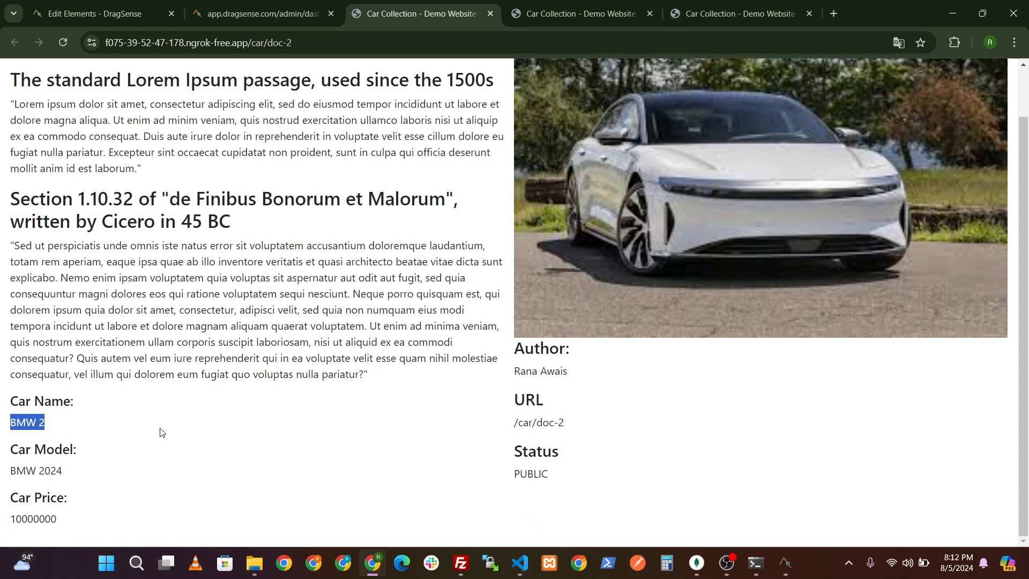
pyautogui.moveTo(600, 425); pyautogui.dragTo(527, 426)
pyautogui.click(613, 434)
pyautogui.scroll(1, 614, 434)
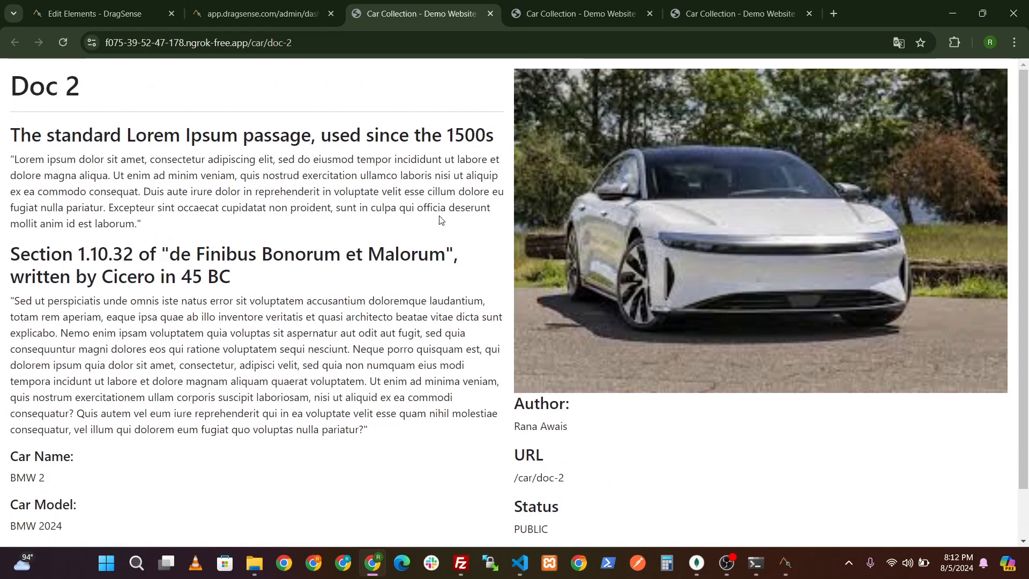
# Step: Close the Doc 1 and Doc 2 live pages and load the local demo website at localhost:3000
pyautogui.click(491, 16)
pyautogui.click(491, 16)
pyautogui.click(381, 44)
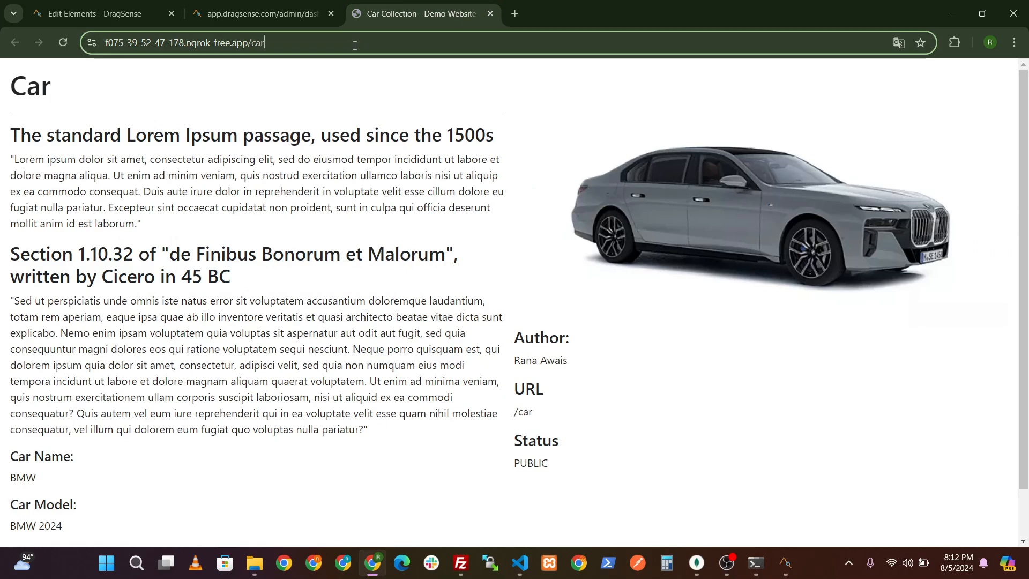
pyautogui.press('BackSpace')
pyautogui.press('BackSpace')
pyautogui.press('BackSpace')
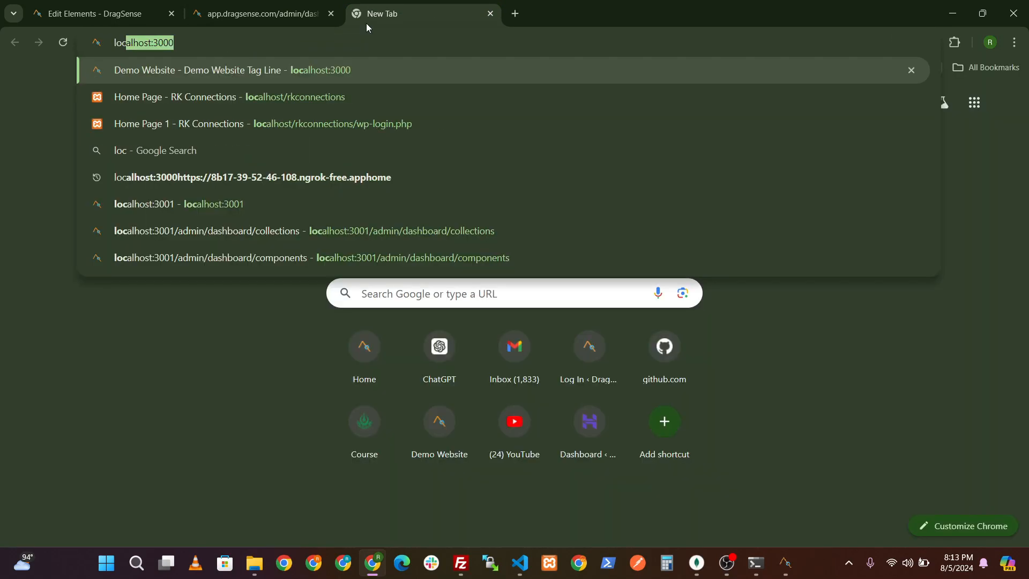
pyautogui.press('Return')
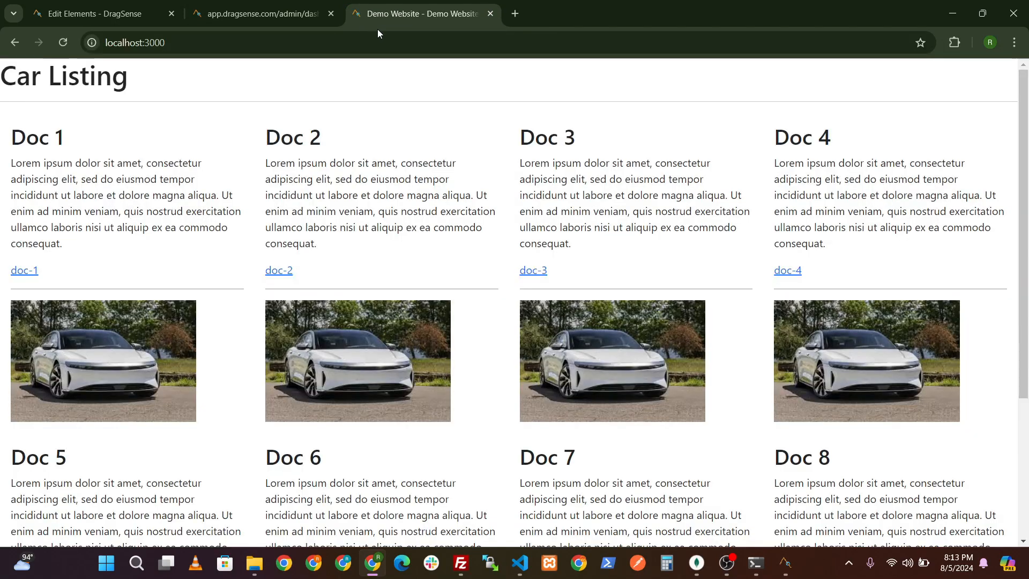
# Step: Open doc-1, doc-2 and doc-3 from the Car Listing in separate tabs and review the document pages
pyautogui.keyDown('ctrl'); pyautogui.click(22, 274); pyautogui.keyUp('ctrl')
pyautogui.keyDown('ctrl'); pyautogui.click(279, 271); pyautogui.keyUp('ctrl')
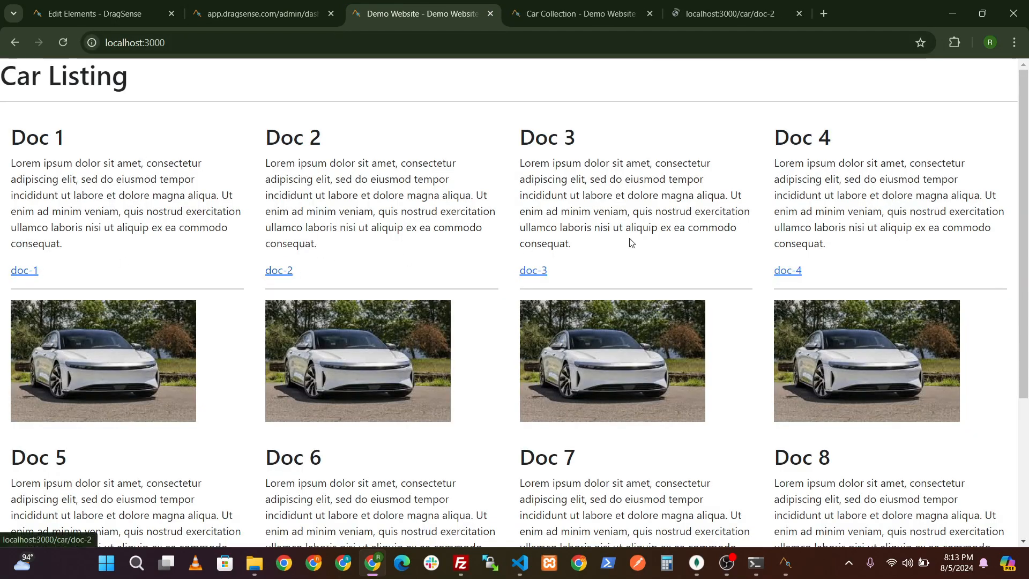
pyautogui.keyDown('ctrl'); pyautogui.click(540, 272); pyautogui.keyUp('ctrl')
pyautogui.hotkey('ctrl', 'Tab')
pyautogui.hotkey('ctrl', 'Tab')
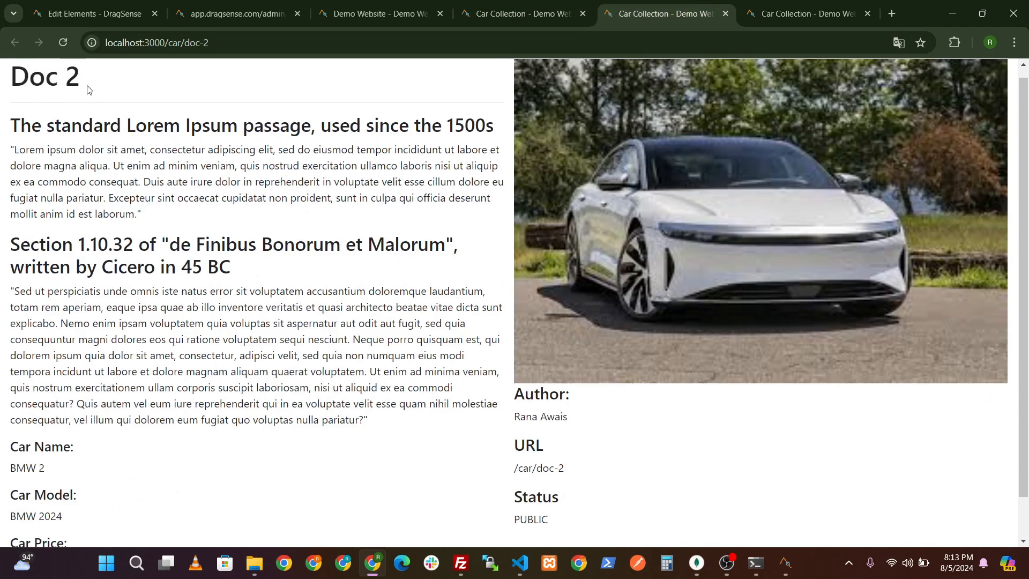
pyautogui.hotkey('ctrl', 'Tab')
pyautogui.scroll(-1, 293, 223)
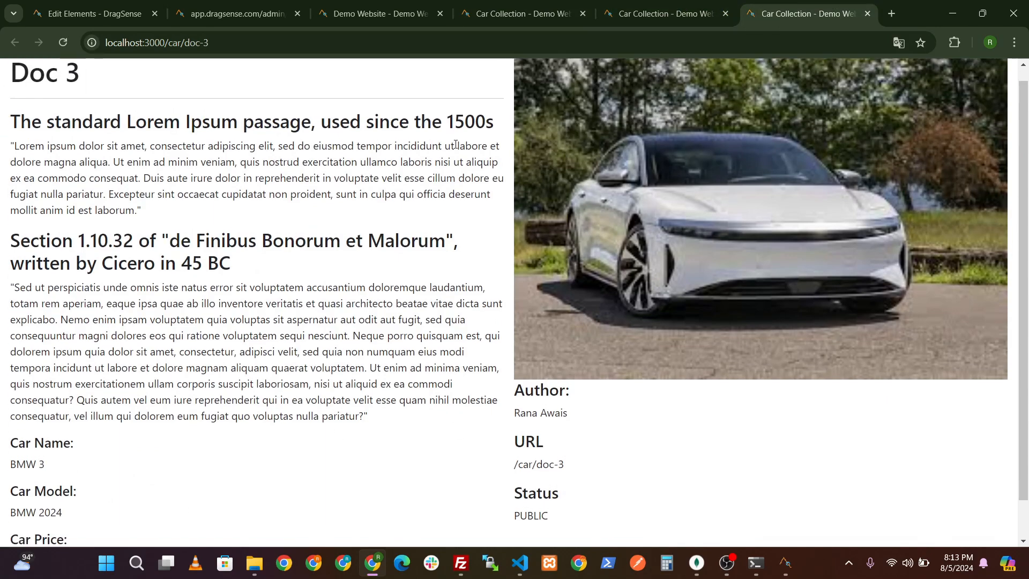
pyautogui.scroll(2, 300, 231)
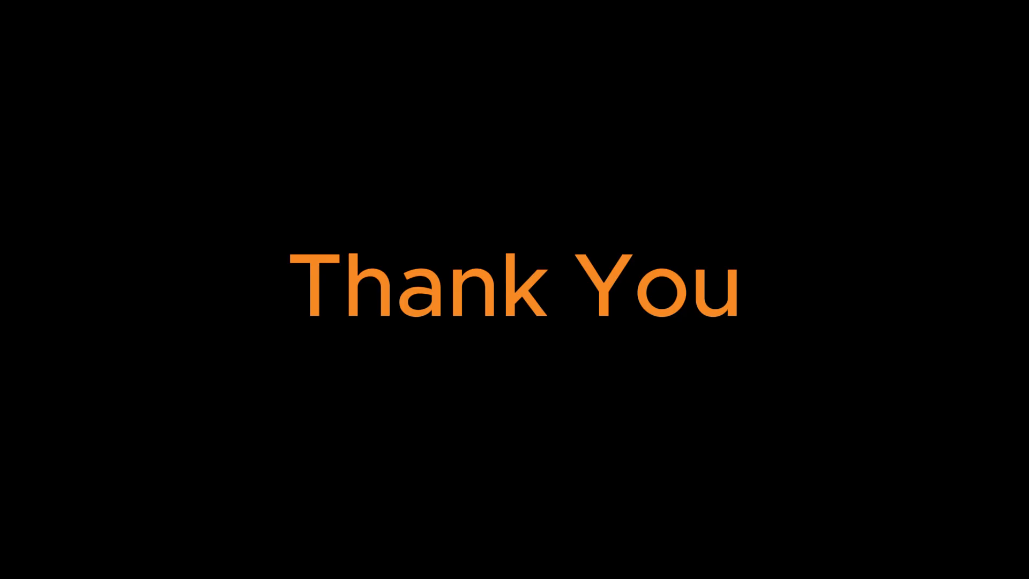